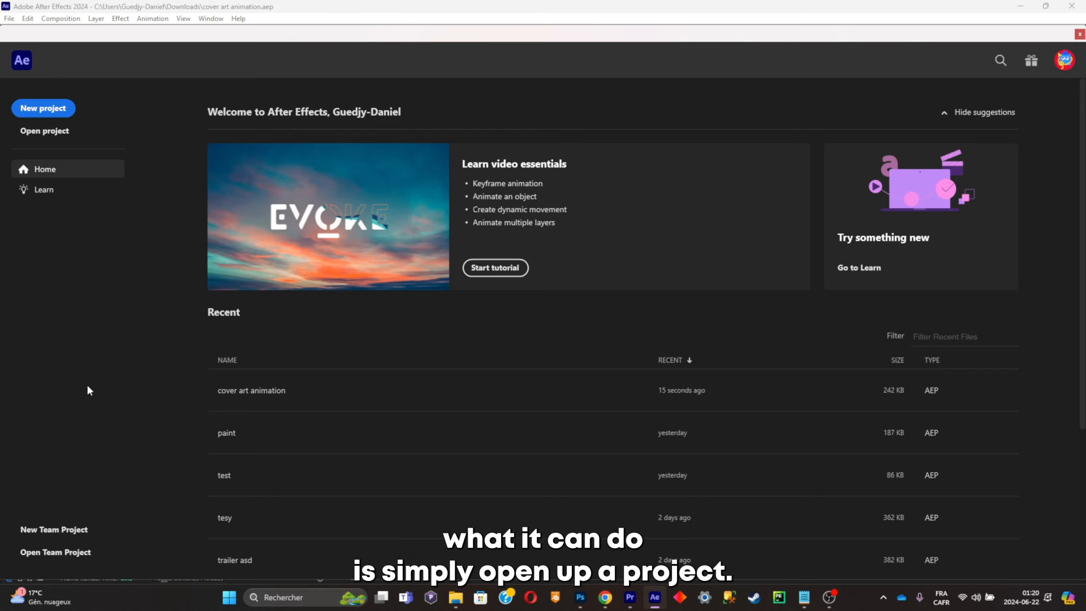
# Open the recent project "cover art animation" and examine the separated layers of the YATCHY composition
pyautogui.click(227, 391)
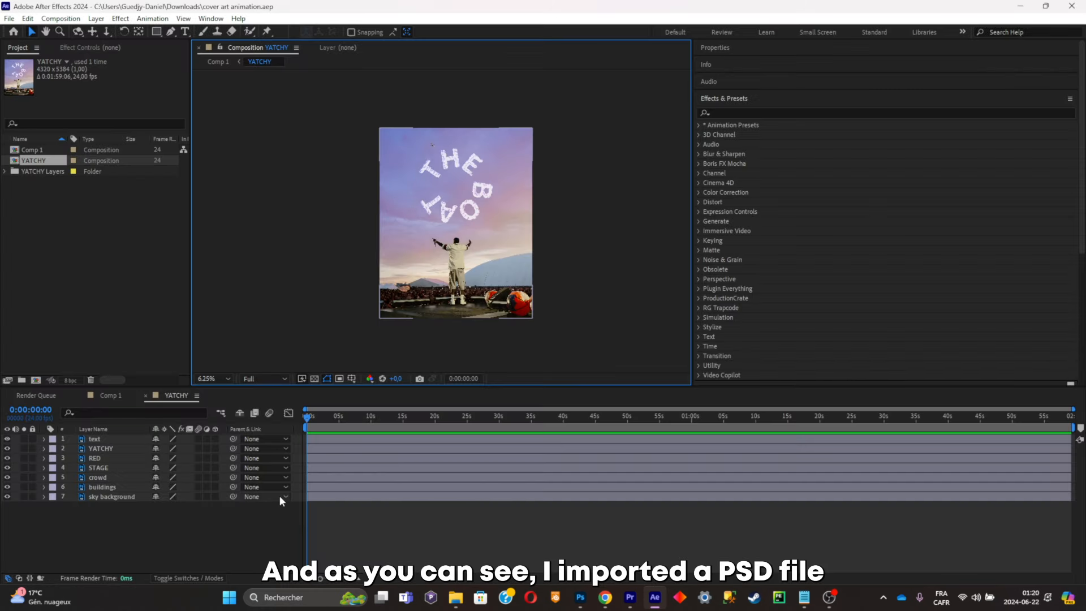
pyautogui.moveTo(176, 529); pyautogui.dragTo(112, 433)
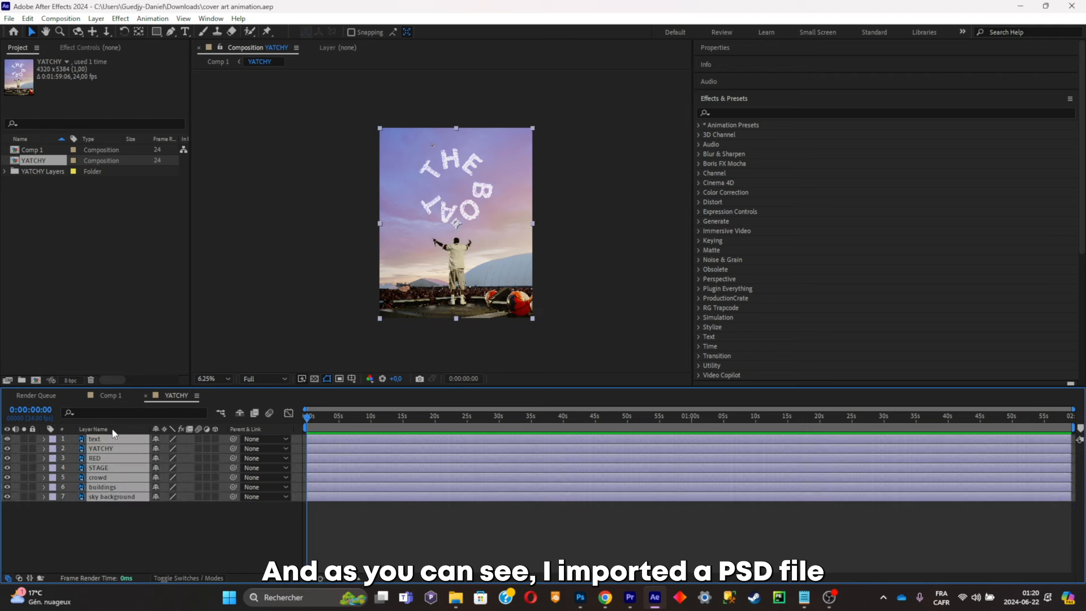
pyautogui.click(165, 508)
pyautogui.moveTo(151, 526); pyautogui.dragTo(112, 436)
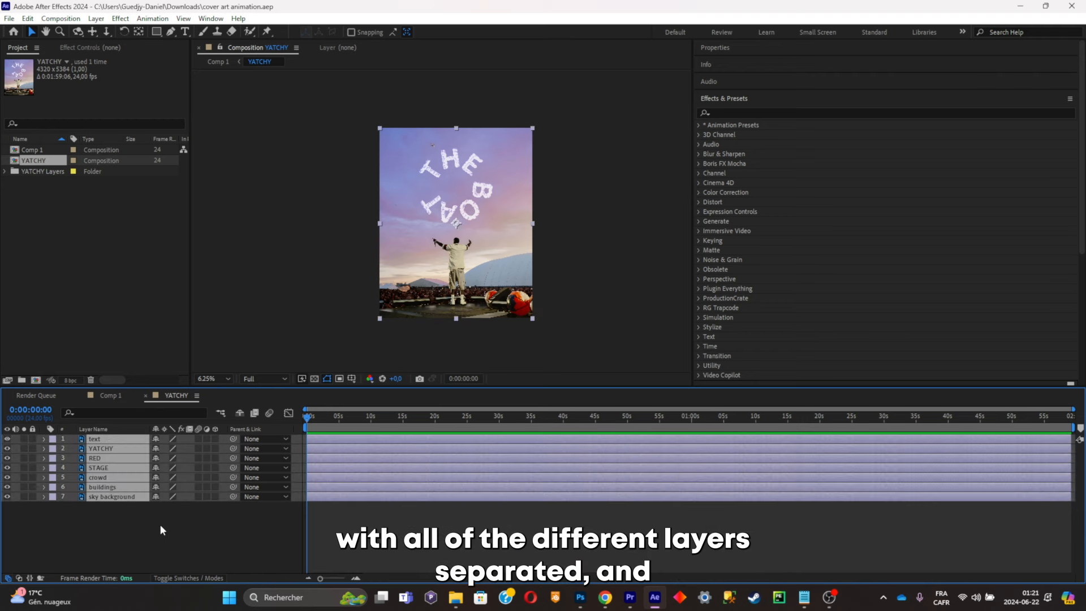
pyautogui.click(161, 525)
pyautogui.moveTo(492, 249); pyautogui.dragTo(495, 236)
pyautogui.scroll(1, 444, 240)
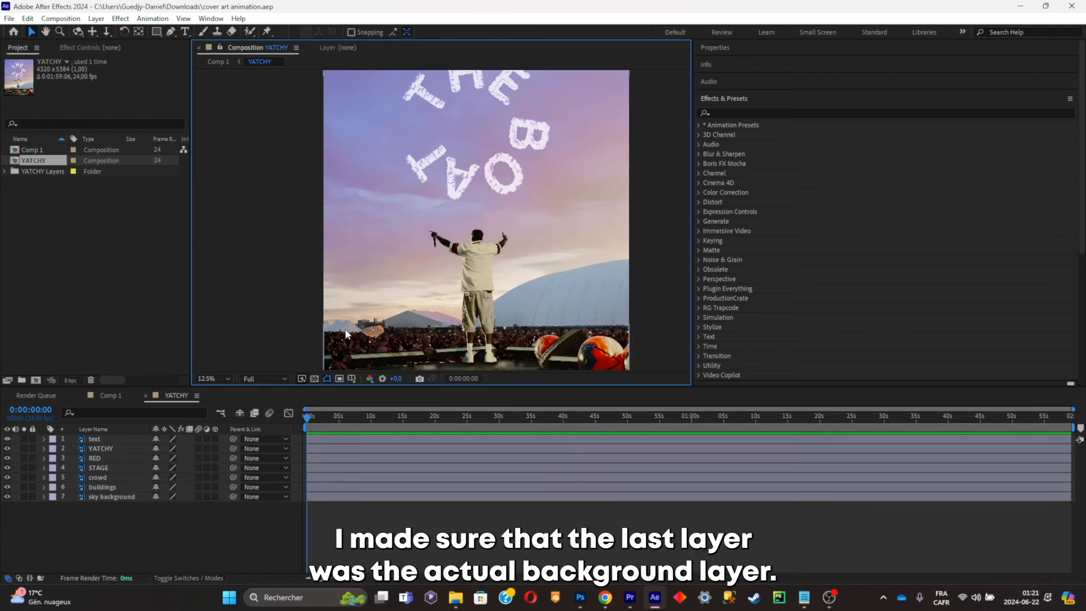
# Check which layer sits at the bottom of the YATCHY composition's layer stack, inspecting the sky background layer
pyautogui.click(117, 497)
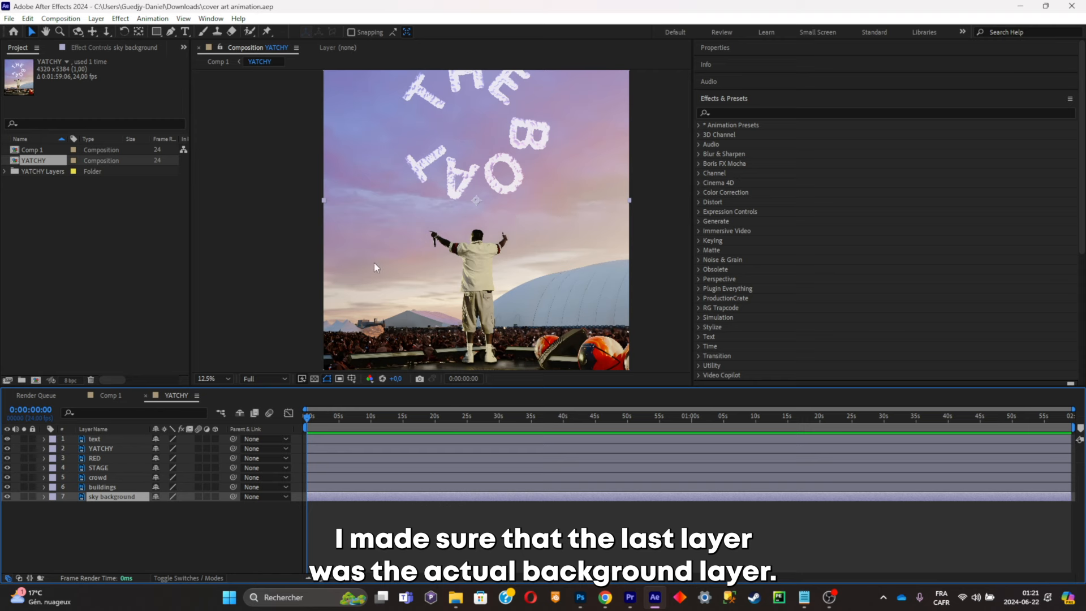
pyautogui.click(113, 520)
pyautogui.rightClick(128, 521)
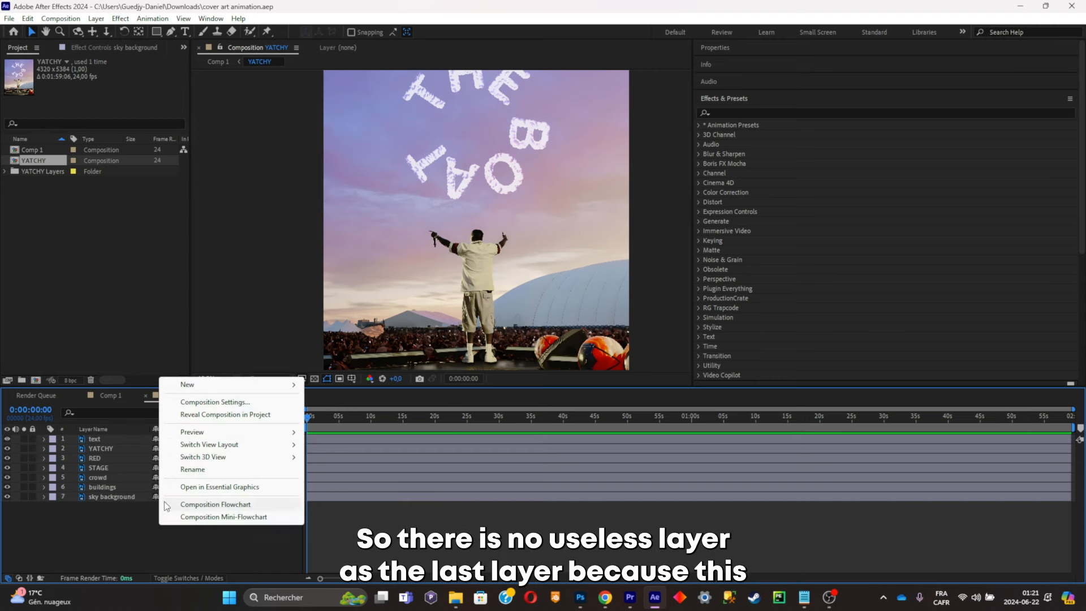
pyautogui.click(133, 520)
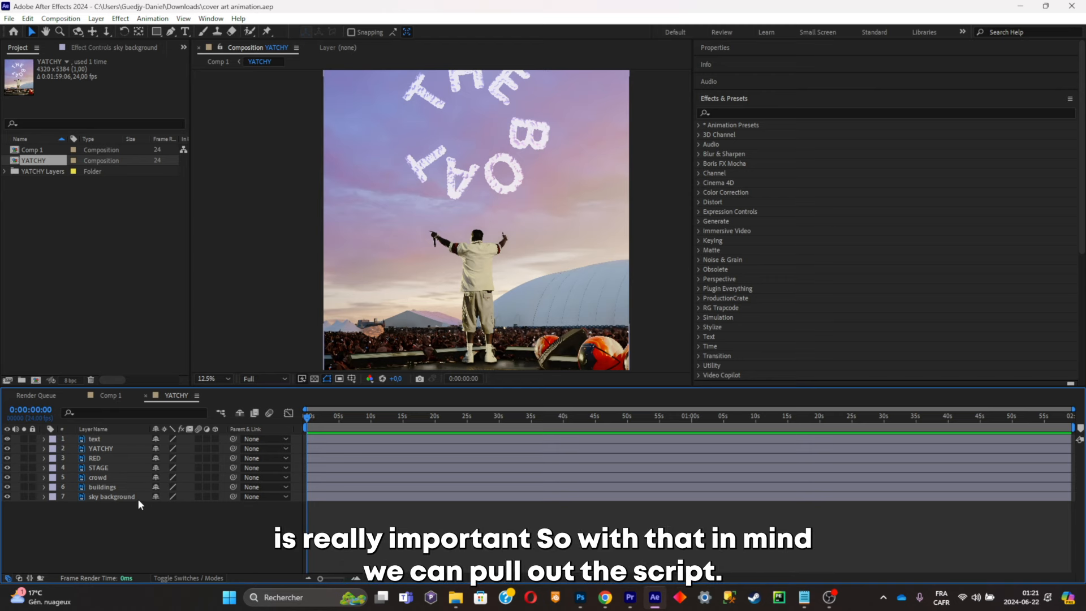
pyautogui.scroll(-1, 480, 215)
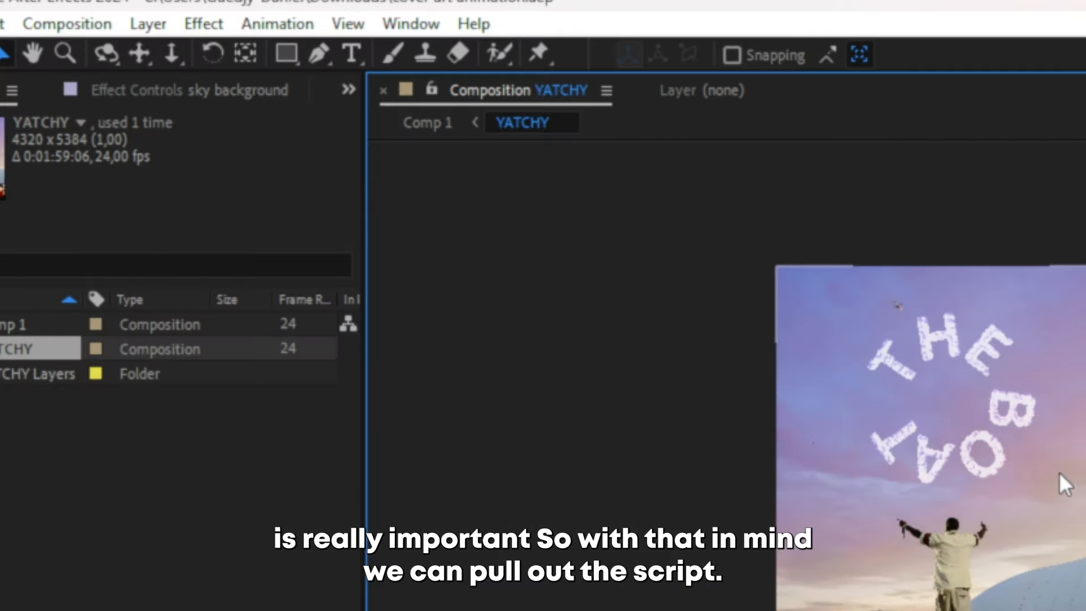
# Open the 3DifyPro script, dock it above Properties, and enlarge it until all its controls show
pyautogui.click(411, 24)
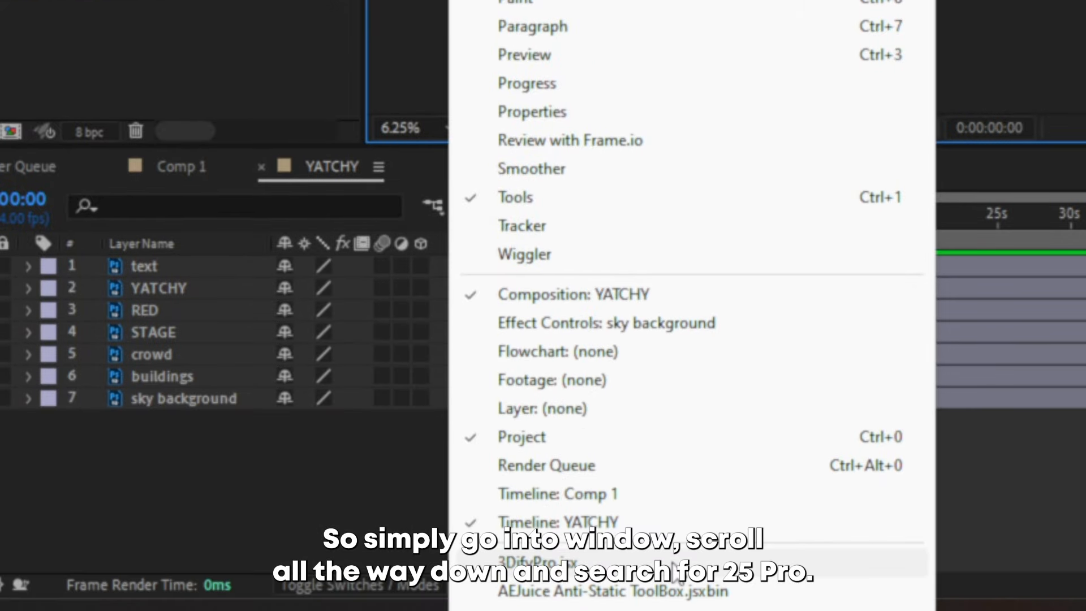
pyautogui.click(676, 563)
pyautogui.moveTo(524, 98); pyautogui.dragTo(582, 233)
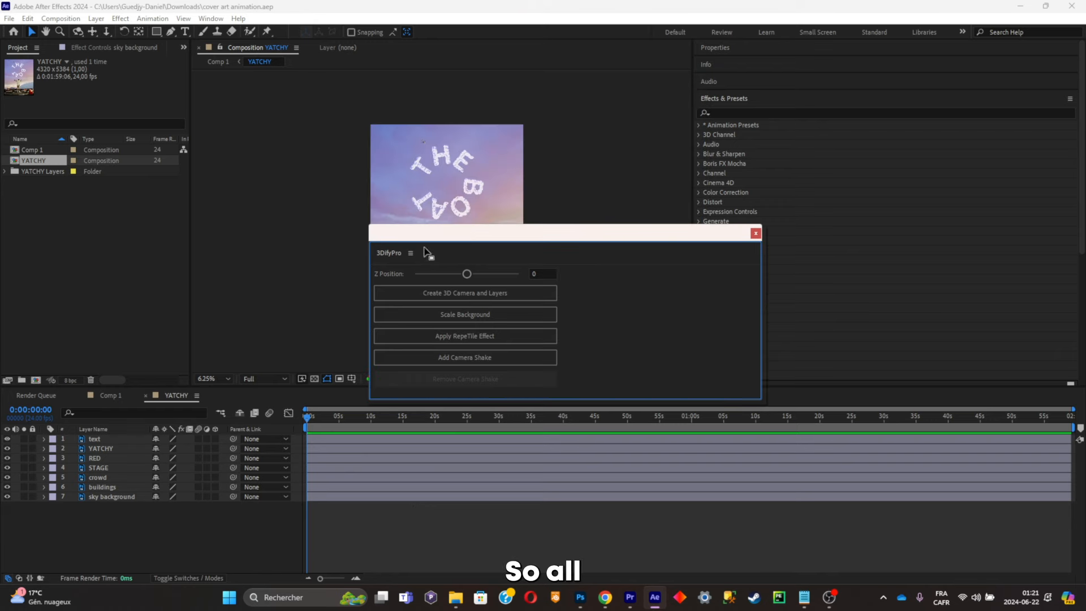
pyautogui.moveTo(388, 255); pyautogui.dragTo(736, 62)
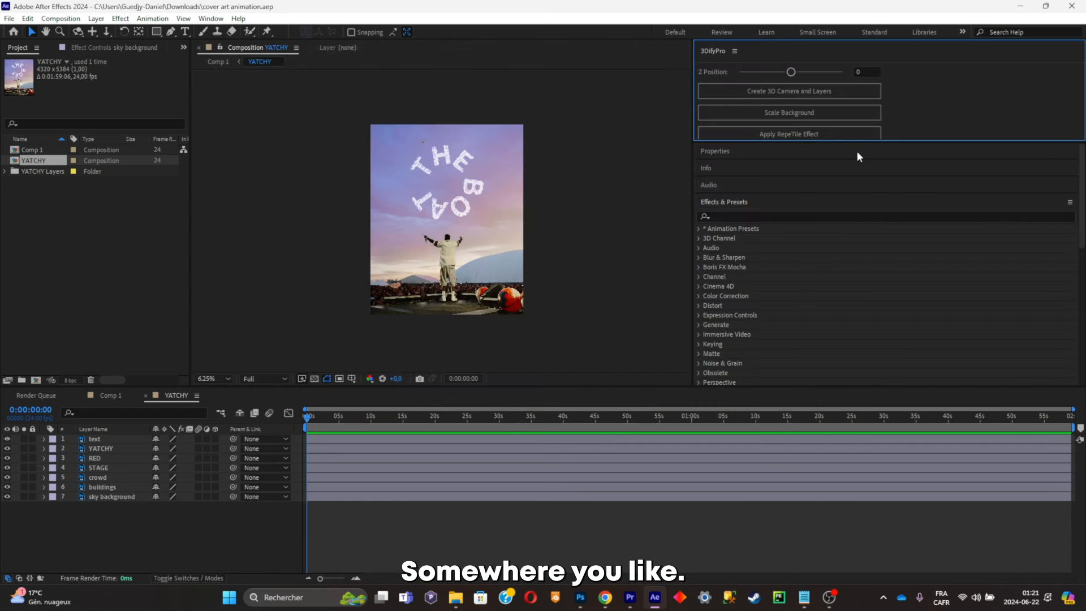
pyautogui.moveTo(909, 143); pyautogui.dragTo(908, 204)
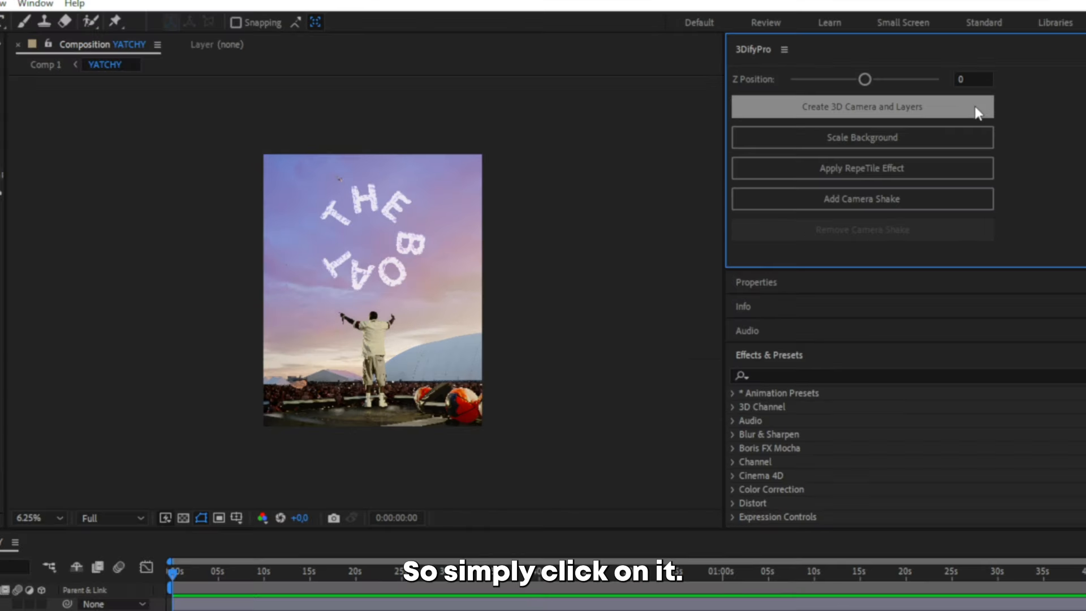
# Create the 3D camera and 3D layers with 3DifyPro and inspect the layer spacing from the top
pyautogui.click(869, 92)
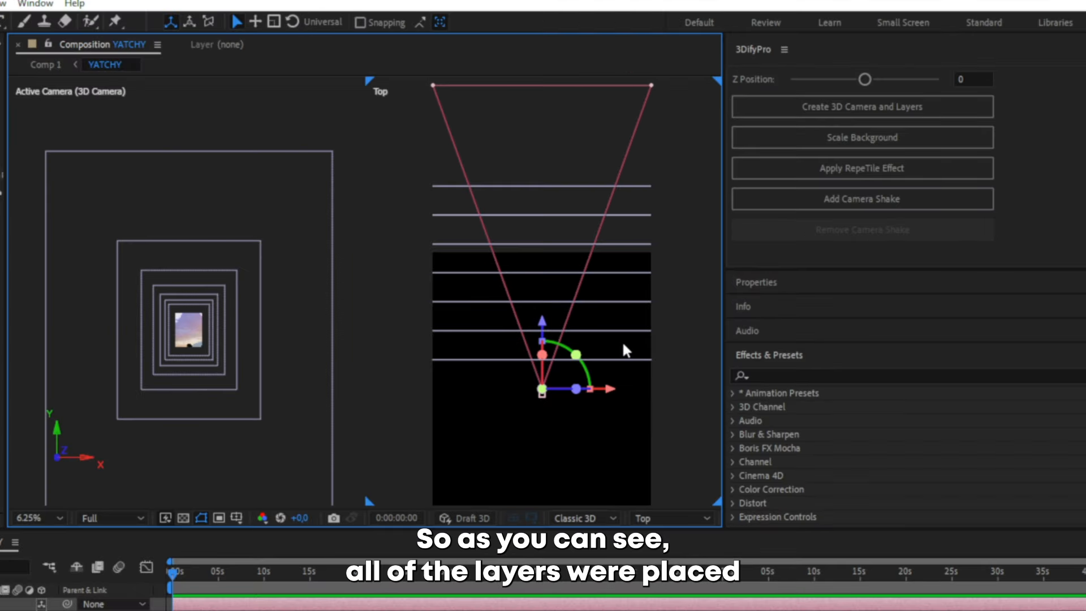
pyautogui.moveTo(624, 351); pyautogui.dragTo(619, 325)
pyautogui.scroll(1, 603, 403)
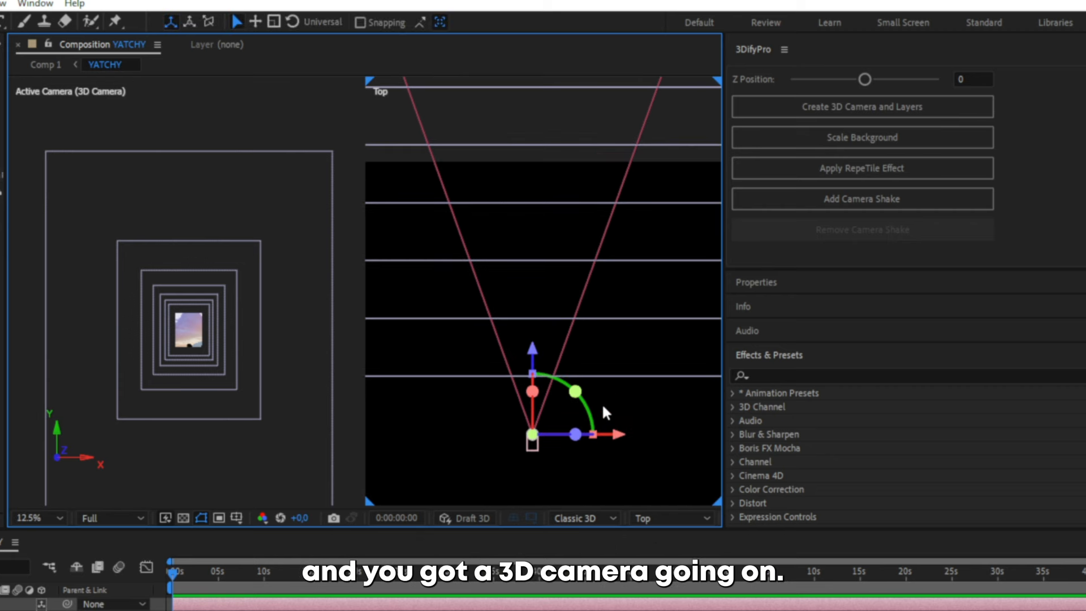
pyautogui.moveTo(598, 405); pyautogui.dragTo(579, 313)
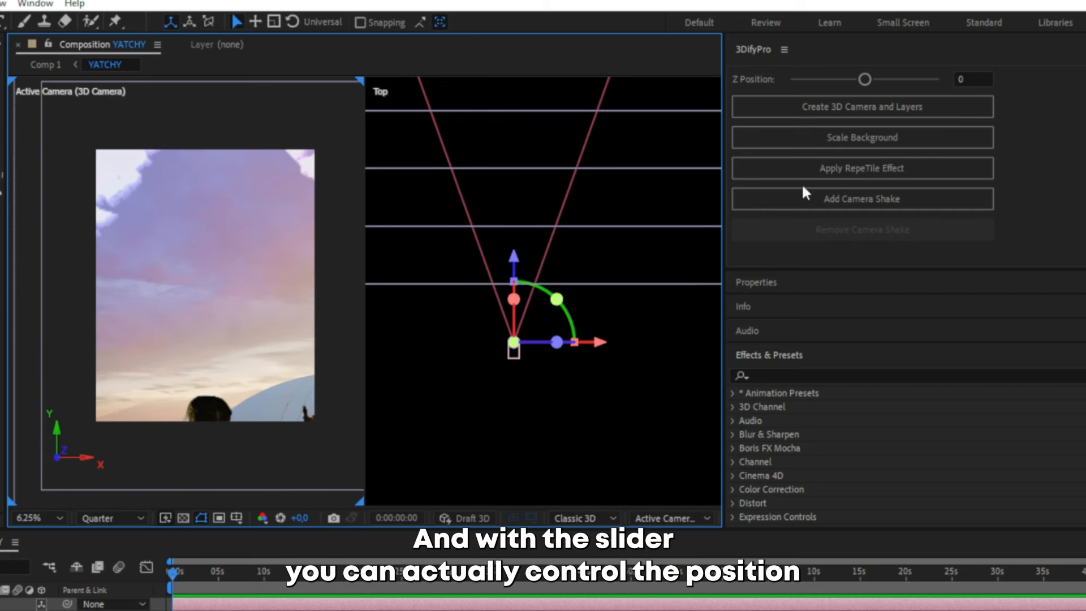
# Set the 3DifyPro camera Z position to -4153 and scale the background to fill the frame
pyautogui.moveTo(866, 80); pyautogui.dragTo(835, 79)
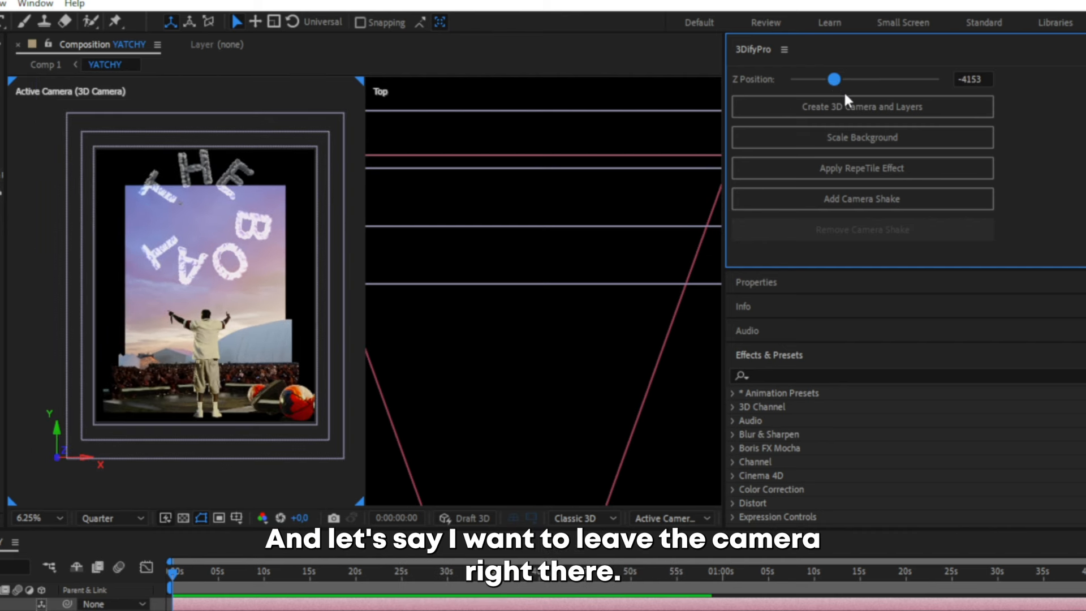
pyautogui.click(853, 134)
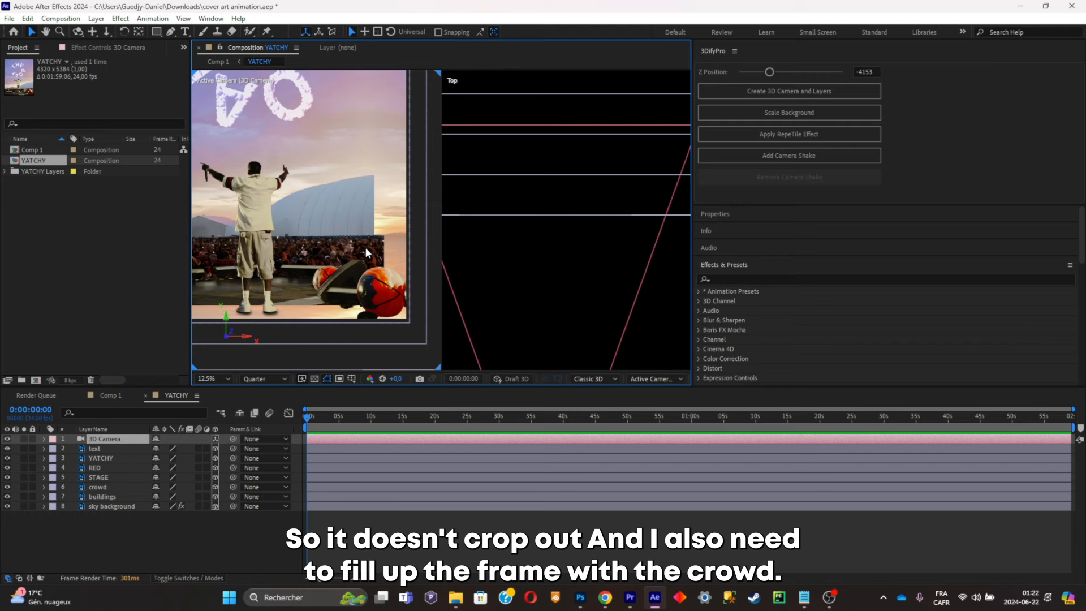
# Apply the RepeTile effect to the crowd layer to fill its cropped edges
pyautogui.scroll(-1, 365, 247)
pyautogui.scroll(1, 367, 248)
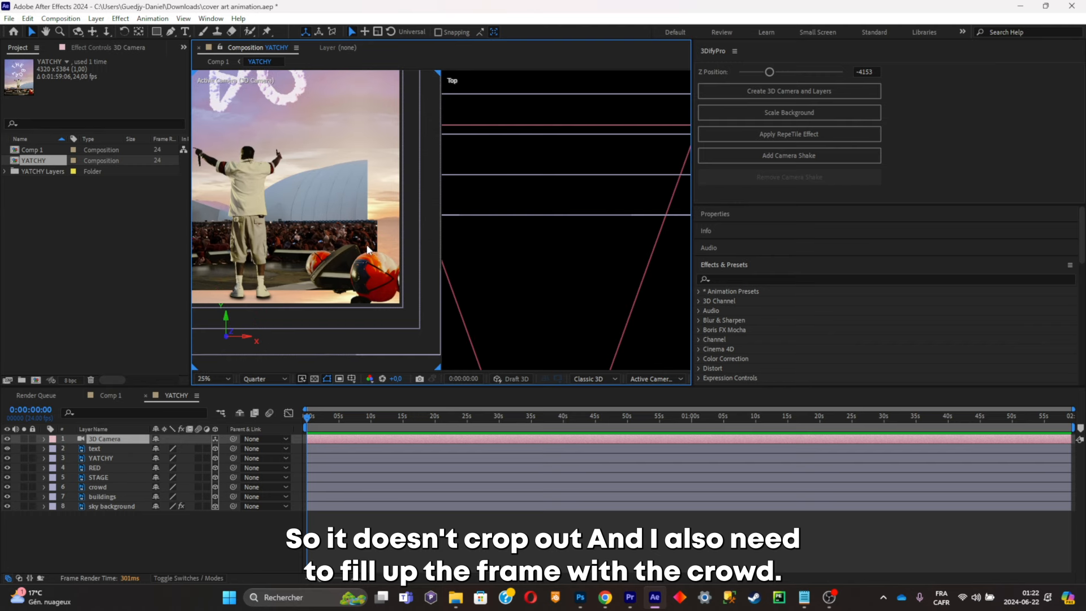
pyautogui.scroll(1, 367, 249)
pyautogui.scroll(-1, 367, 249)
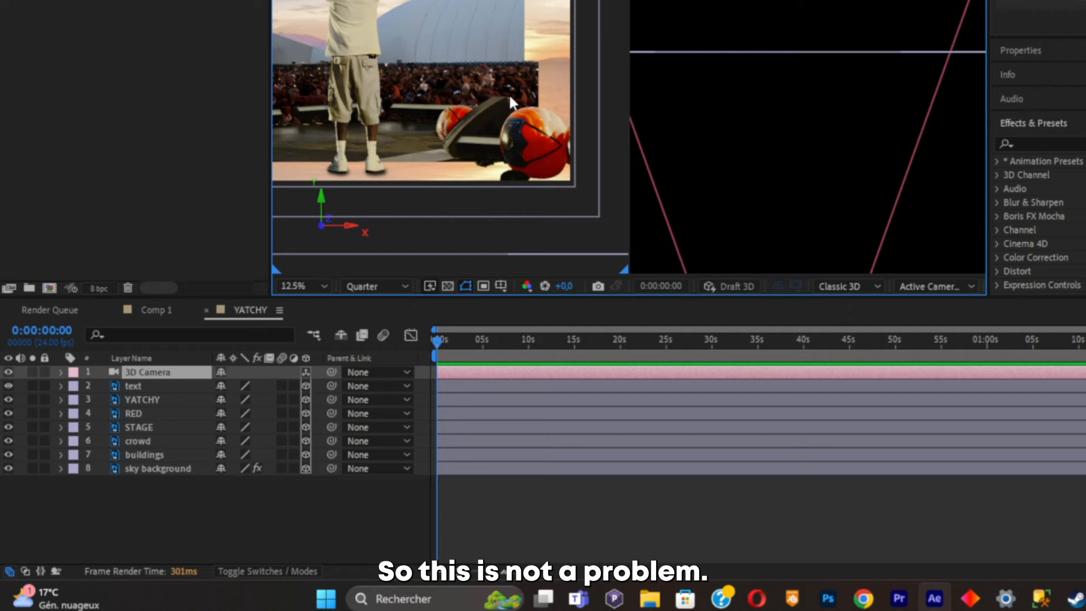
pyautogui.click(192, 439)
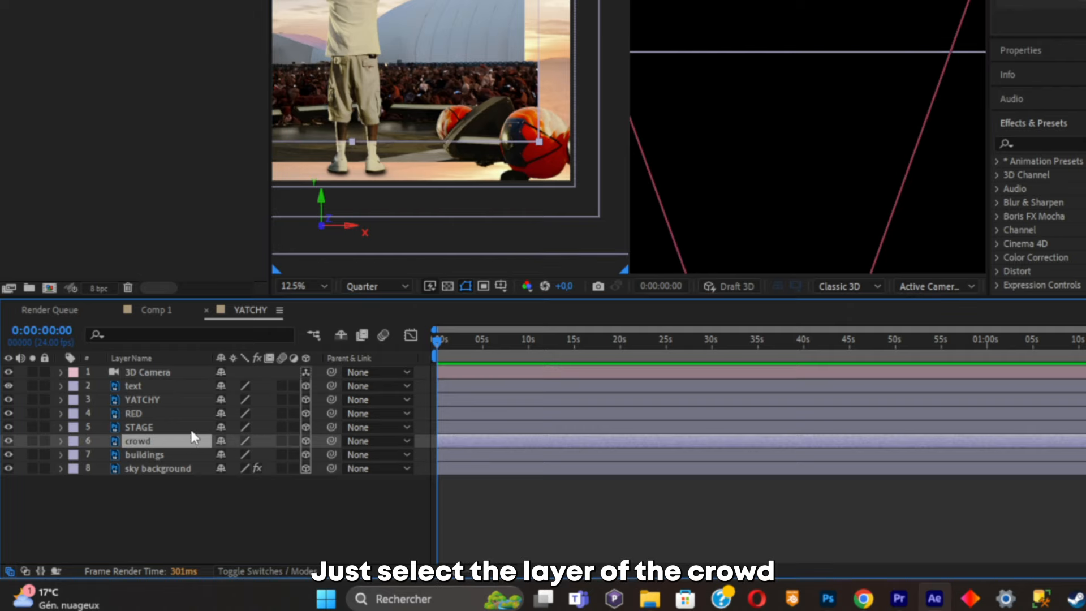
pyautogui.scroll(1, 534, 118)
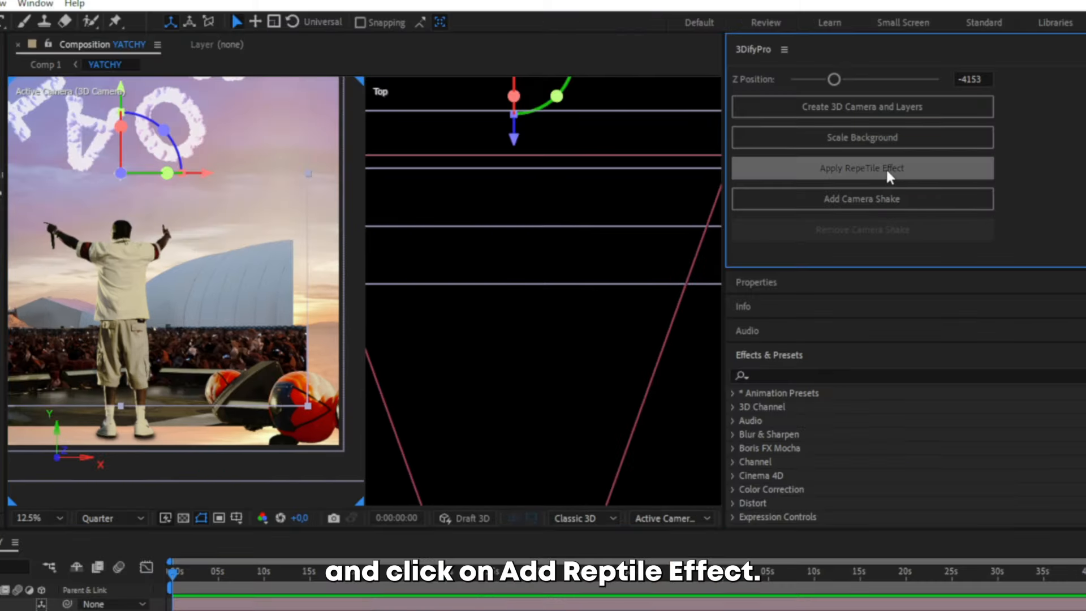
pyautogui.click(886, 167)
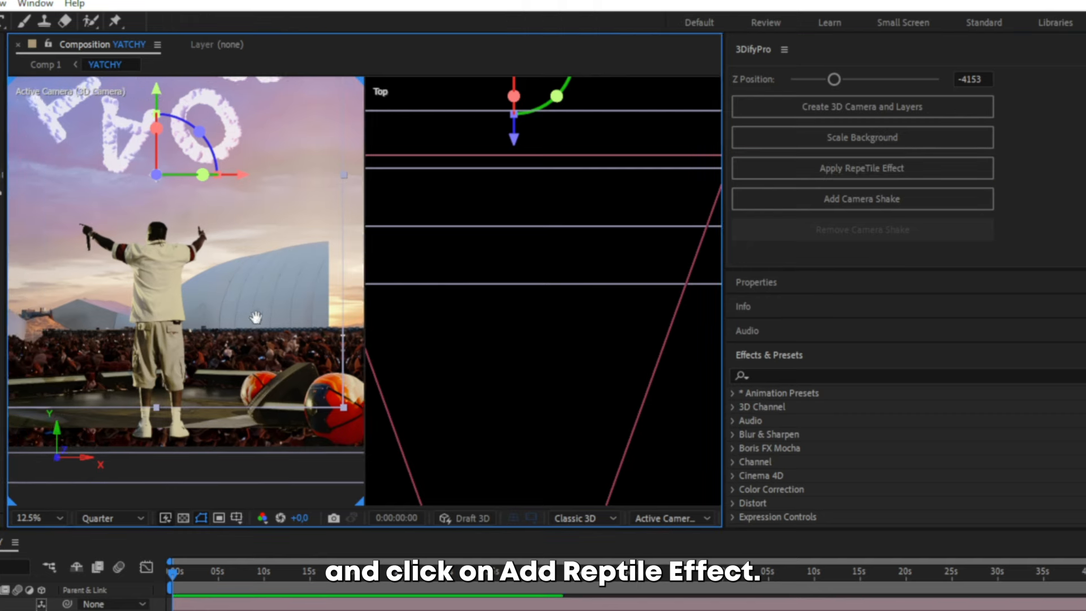
pyautogui.scroll(-1, 256, 317)
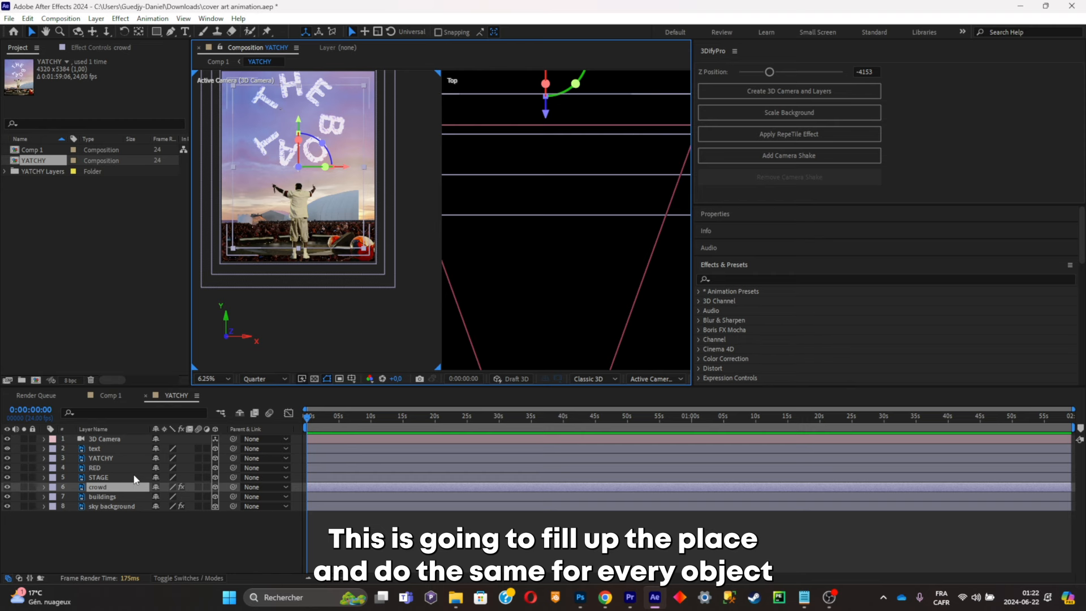
# Apply the RepeTile effect to the STAGE and buildings layers and inspect the filled edges
pyautogui.click(135, 477)
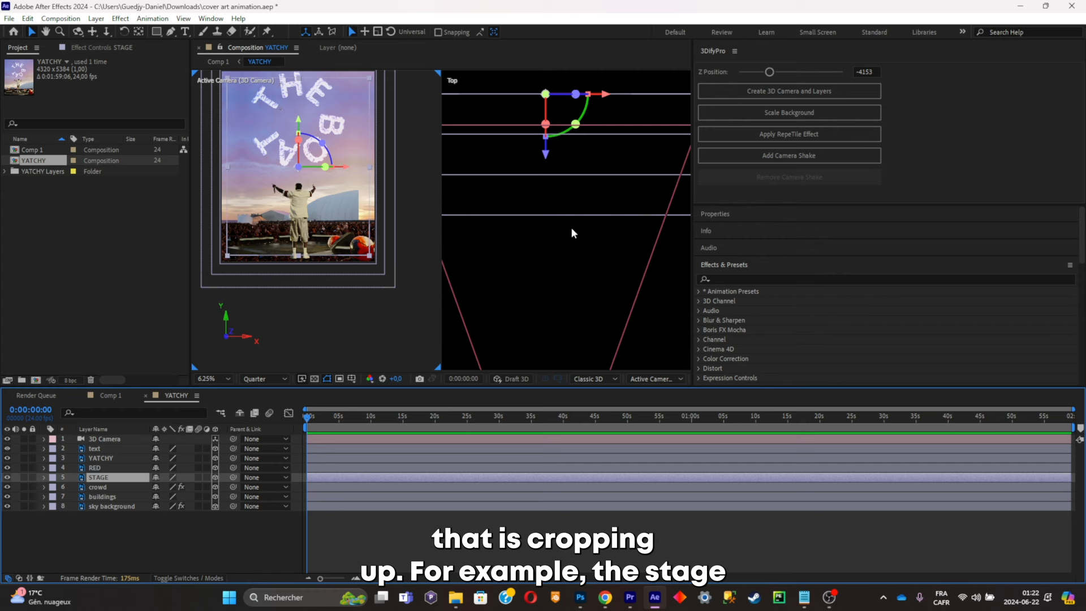
pyautogui.click(819, 136)
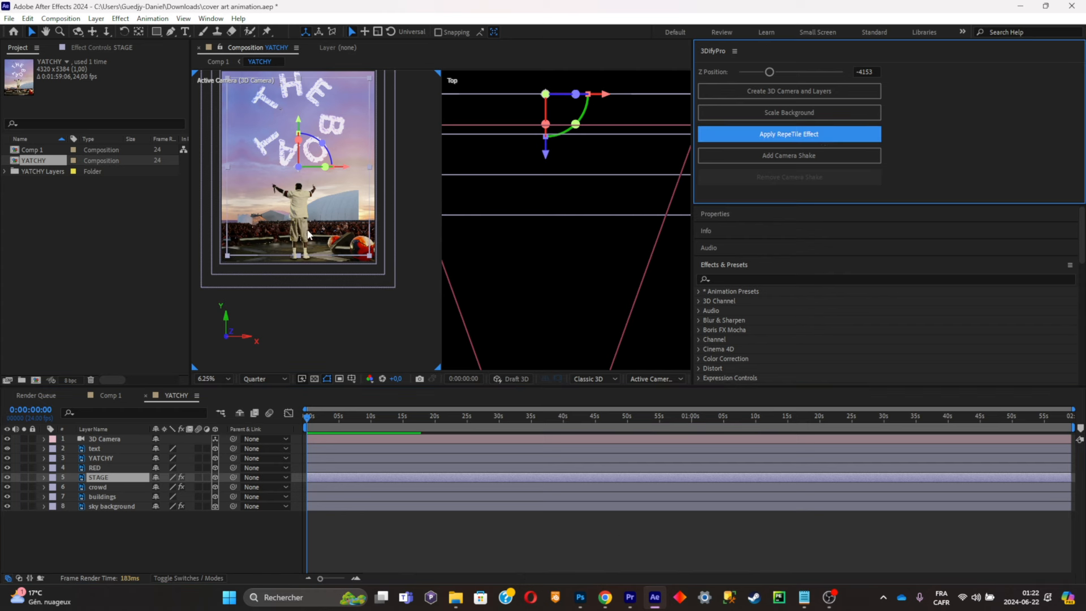
pyautogui.click(121, 496)
pyautogui.click(847, 134)
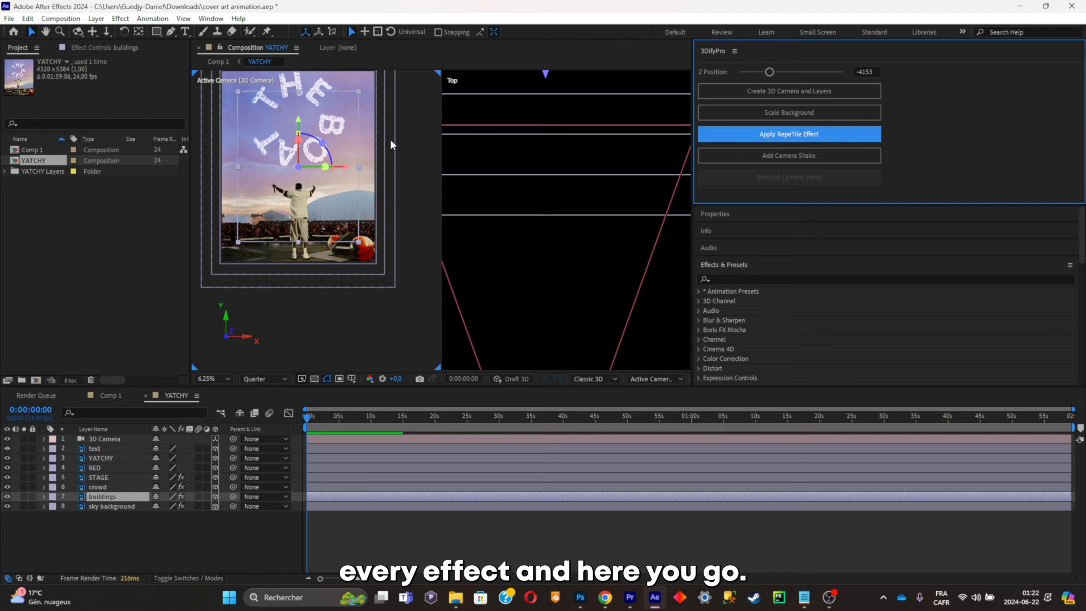
pyautogui.moveTo(391, 140); pyautogui.dragTo(406, 148)
pyautogui.scroll(1, 384, 158)
pyautogui.scroll(-1, 385, 158)
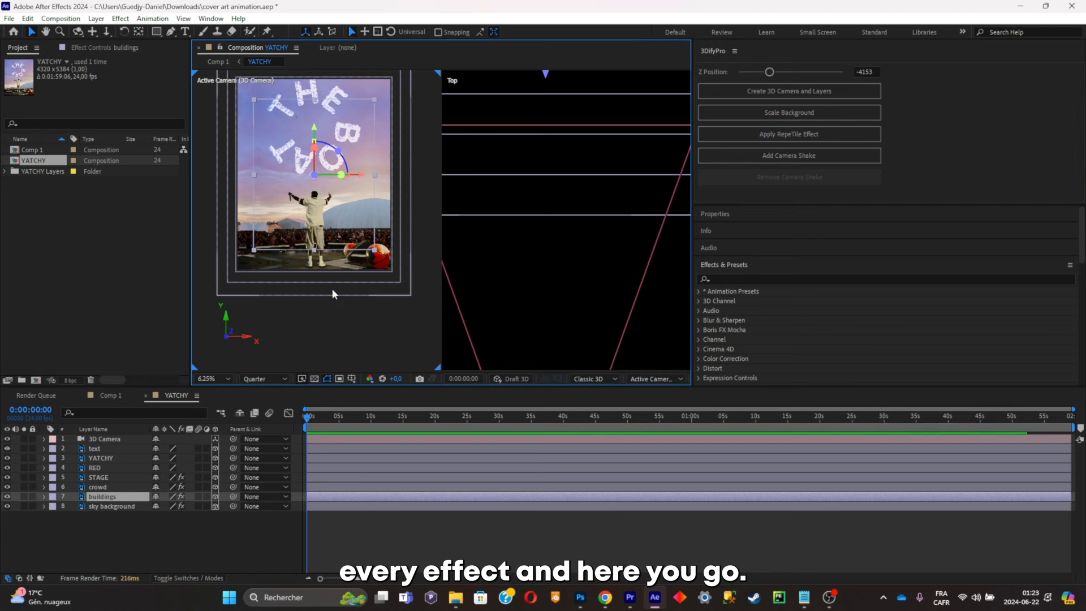
# Scale the buildings layer to 107% and set its Y position to 2659
pyautogui.press('s')
pyautogui.moveTo(169, 507); pyautogui.dragTo(196, 505)
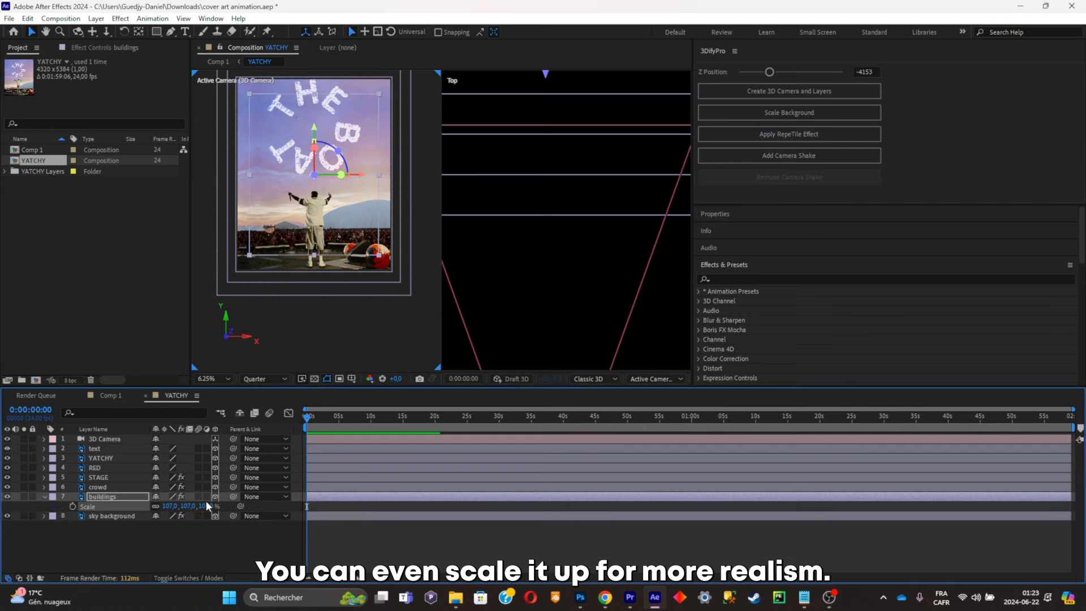
pyautogui.press('p')
pyautogui.scroll(1, 347, 232)
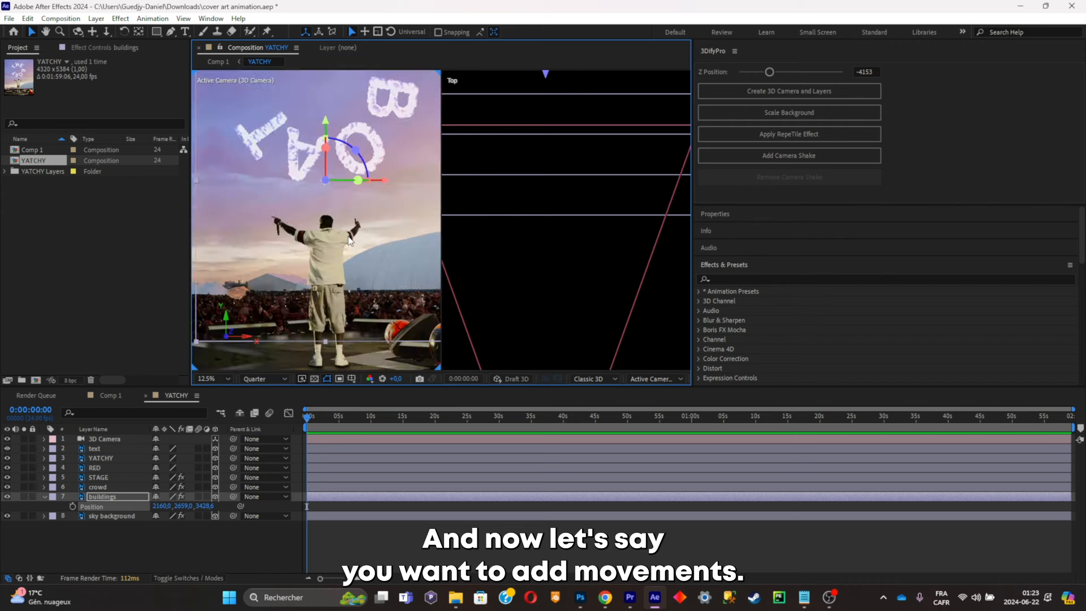
pyautogui.scroll(-1, 354, 243)
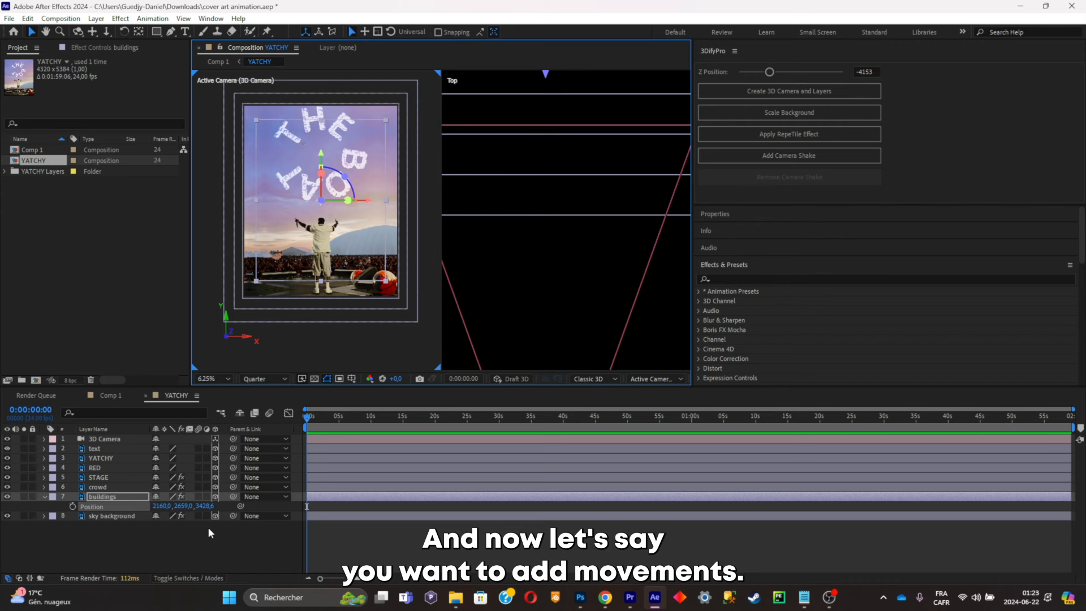
# Add 3DifyPro's camera shake to the scene and change the composition preview to 1 View
pyautogui.click(797, 158)
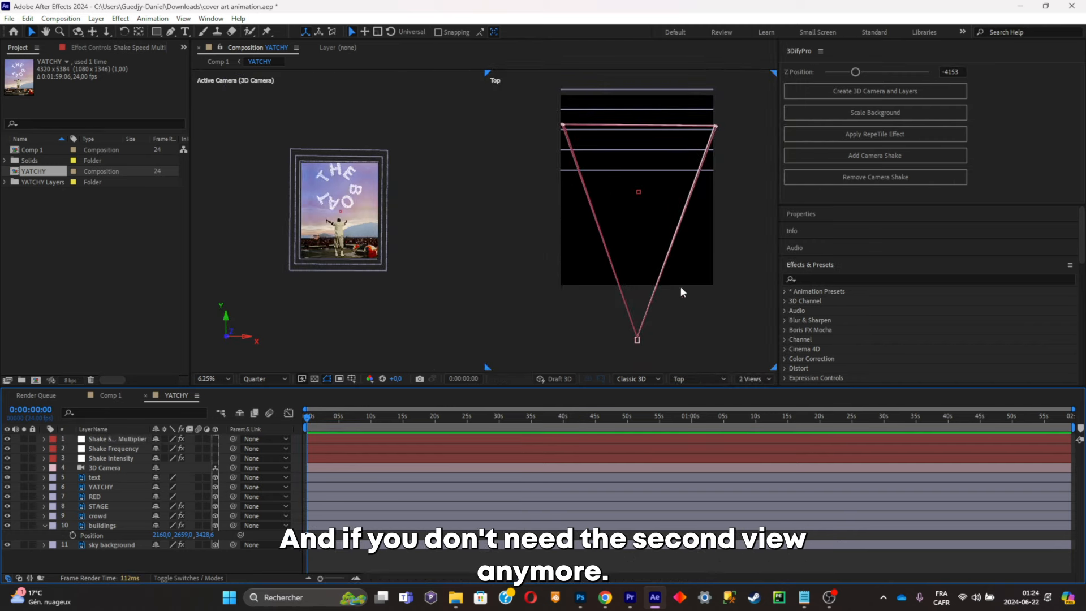
pyautogui.click(749, 378)
pyautogui.click(750, 411)
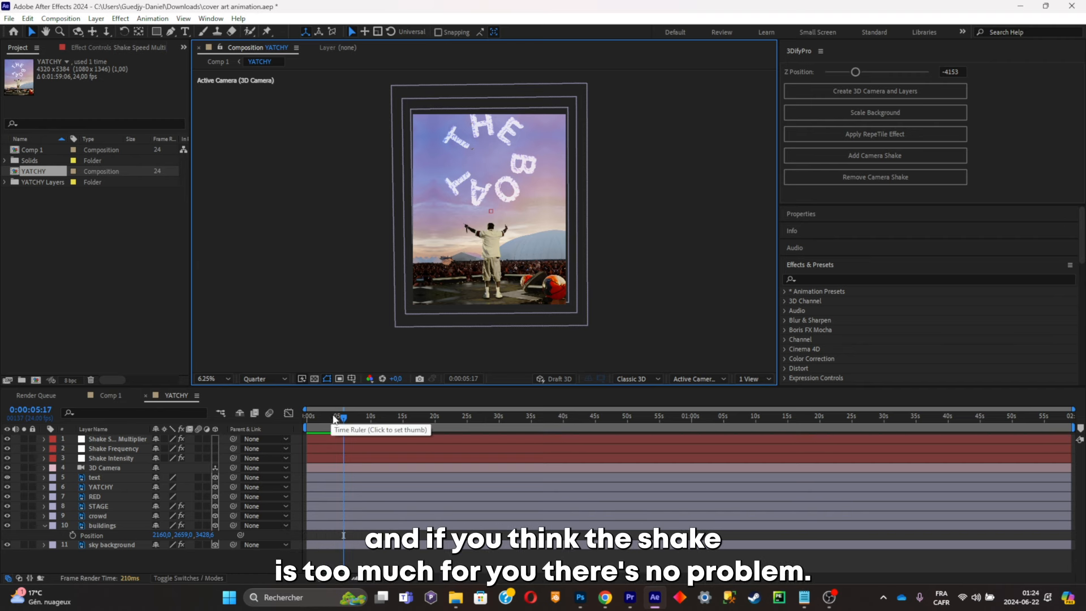
# Try the Shake Intensity null's slider at 29 and set it back to 3
pyautogui.click(334, 422)
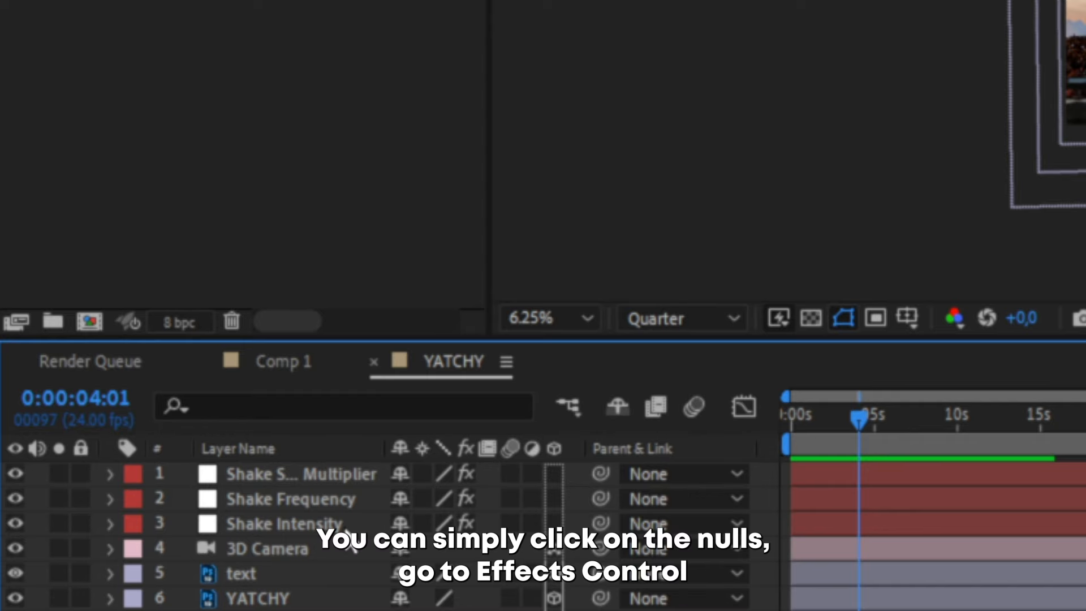
pyautogui.click(346, 530)
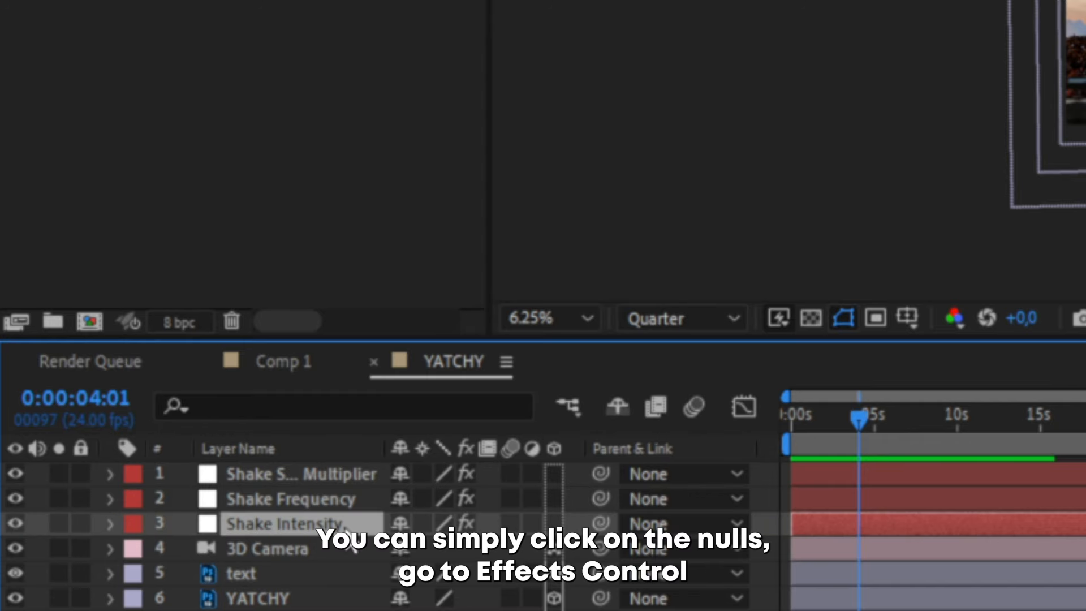
pyautogui.click(247, 105)
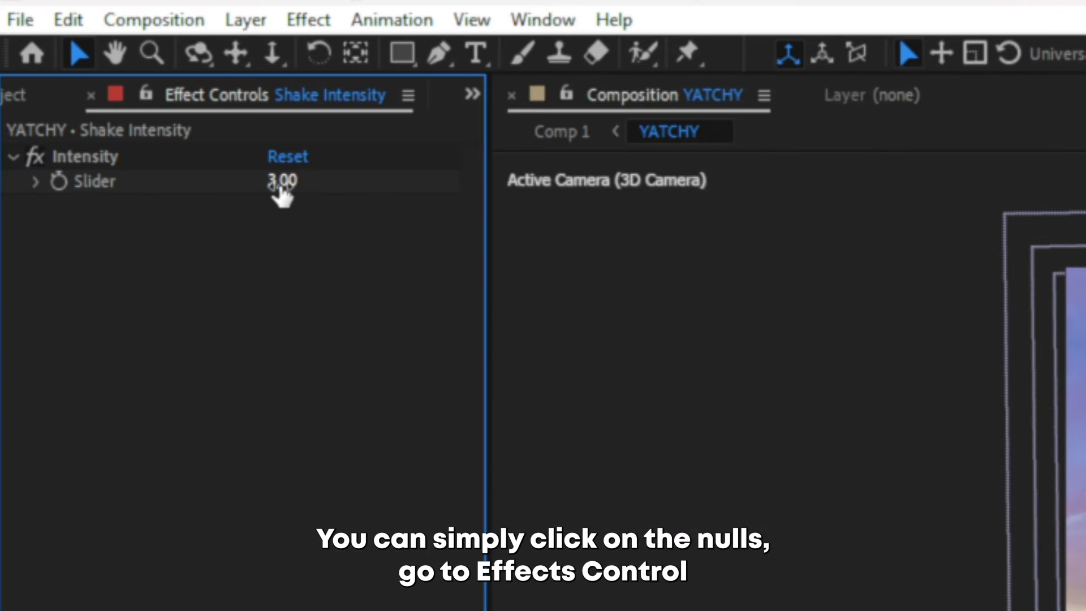
pyautogui.moveTo(277, 183); pyautogui.dragTo(322, 184)
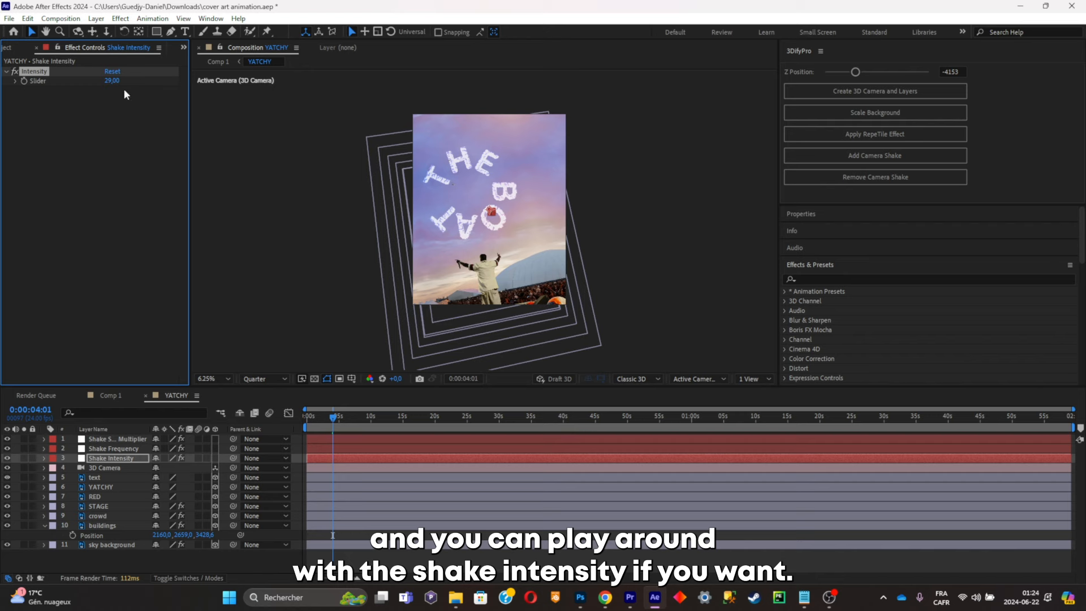
pyautogui.moveTo(116, 83)
pyautogui.mouseDown()
pyautogui.moveTo(130, 84)
pyautogui.moveTo(104, 82)
pyautogui.mouseUp()
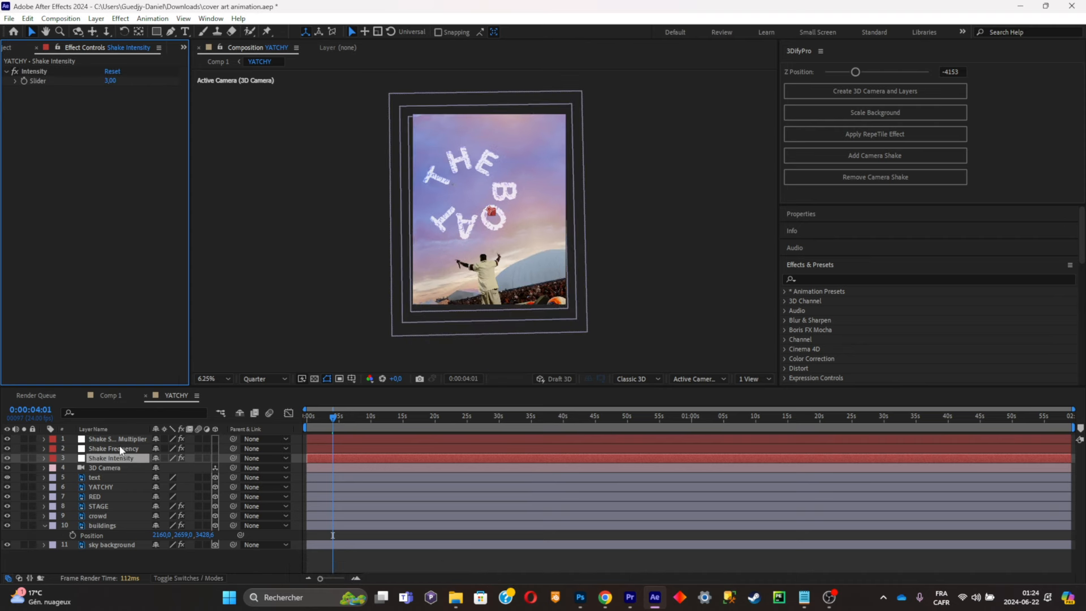
# Try a higher slider value on the Shake Frequency null and undo the change
pyautogui.click(120, 448)
pyautogui.moveTo(113, 81); pyautogui.dragTo(118, 82)
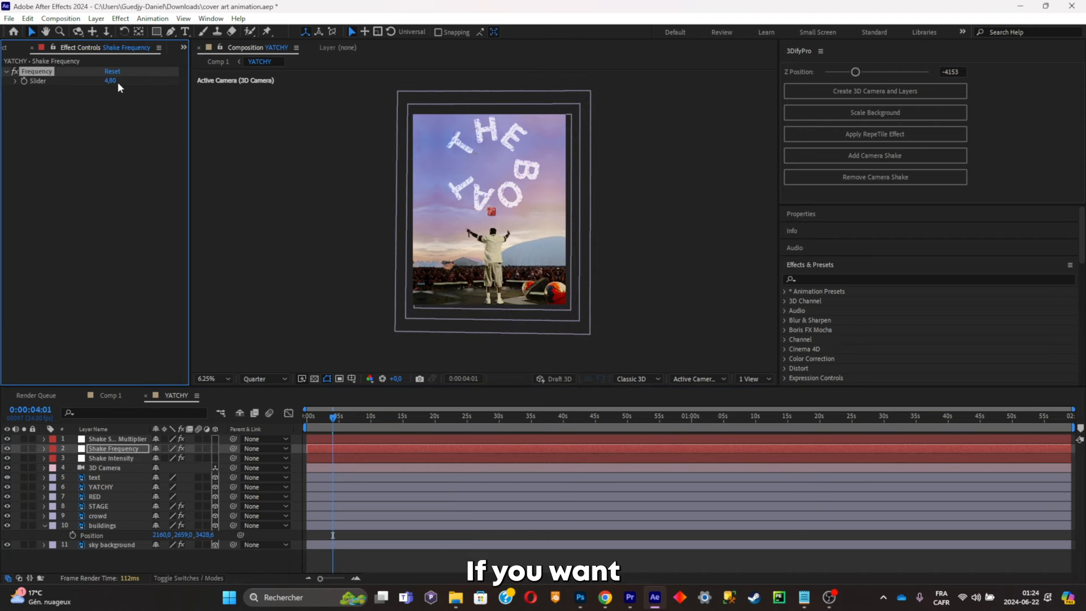
pyautogui.hotkey('ctrl', 'z')
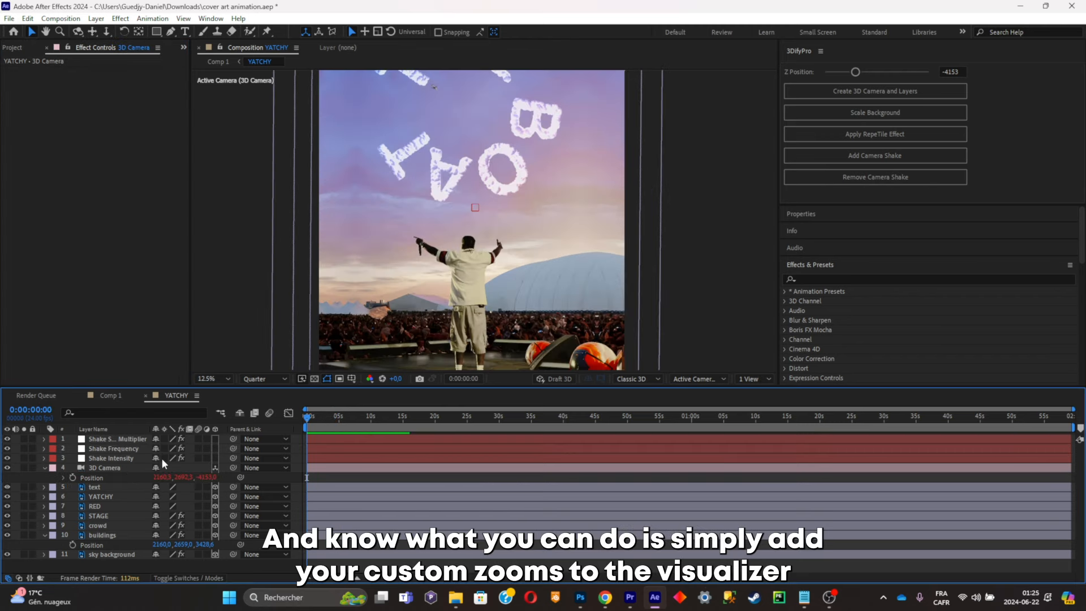
# Keyframe the 3D Camera's Position at 0 s, 6:21 and about 12 s, and move its starting Z position closer to the scene
pyautogui.click(74, 477)
pyautogui.click(351, 416)
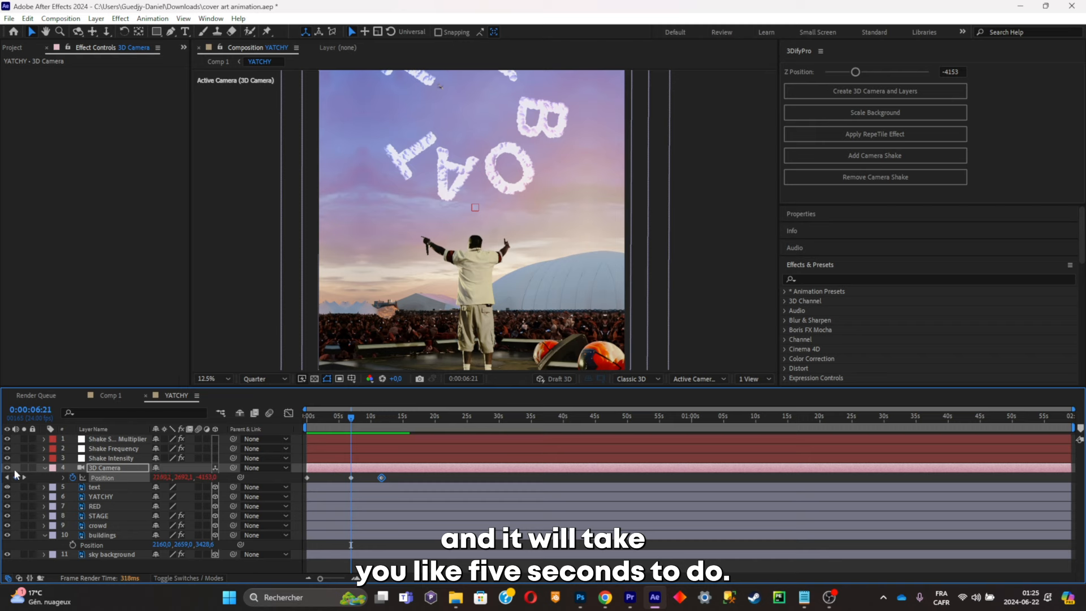
pyautogui.click(8, 478)
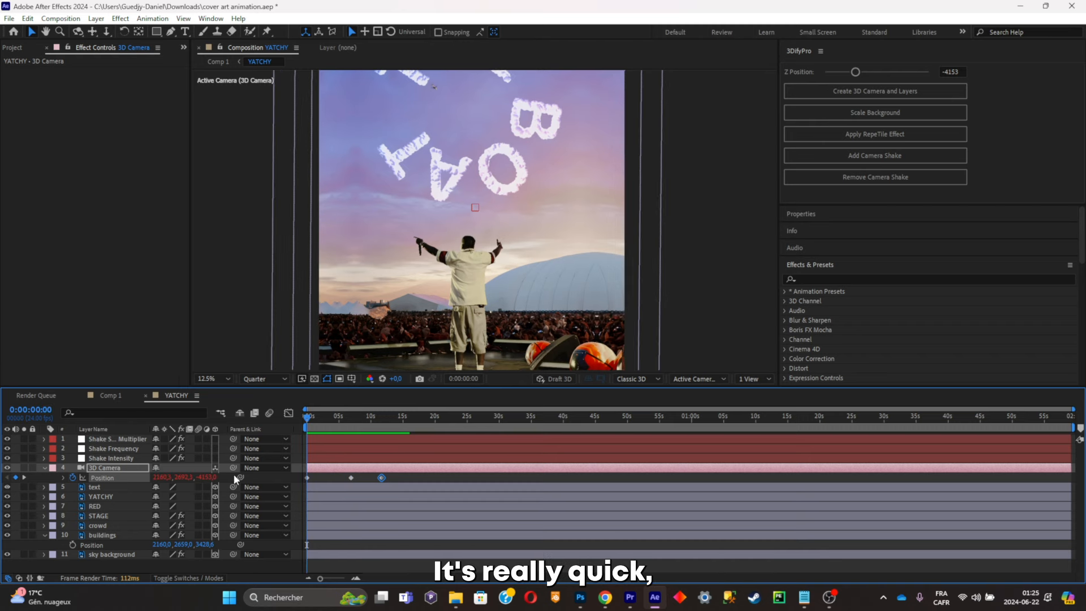
pyautogui.moveTo(210, 478); pyautogui.dragTo(878, 157)
pyautogui.click(878, 157)
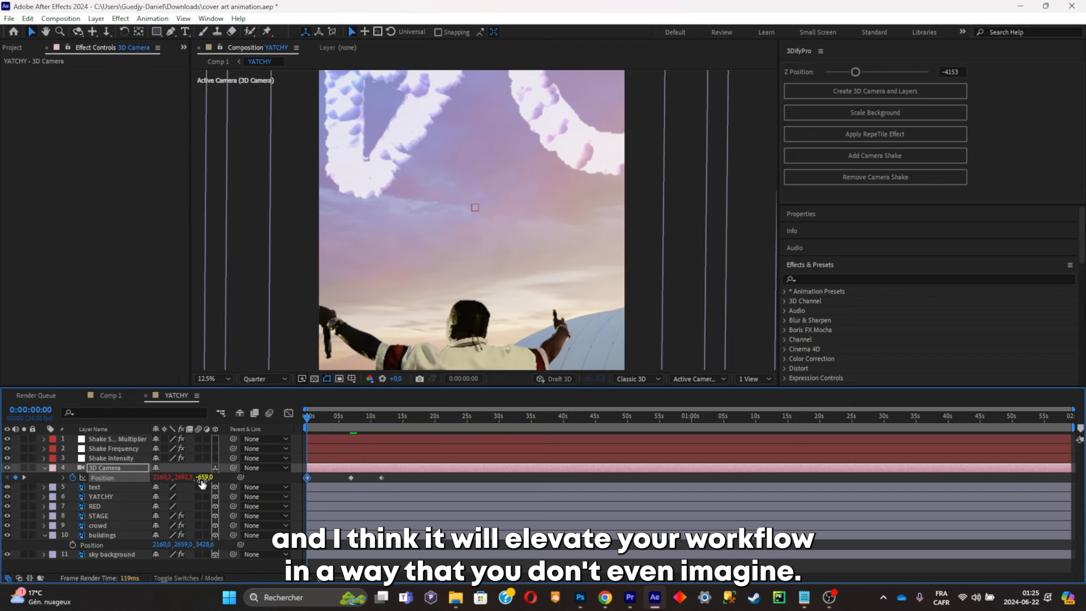
pyautogui.moveTo(202, 484); pyautogui.dragTo(271, 484)
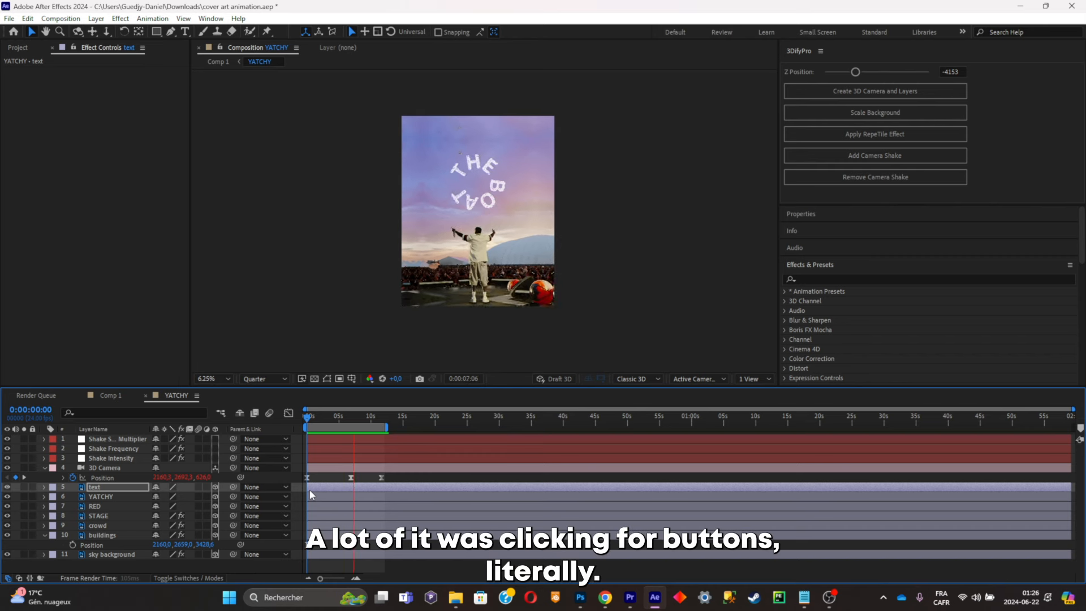
pyautogui.scroll(1, 506, 300)
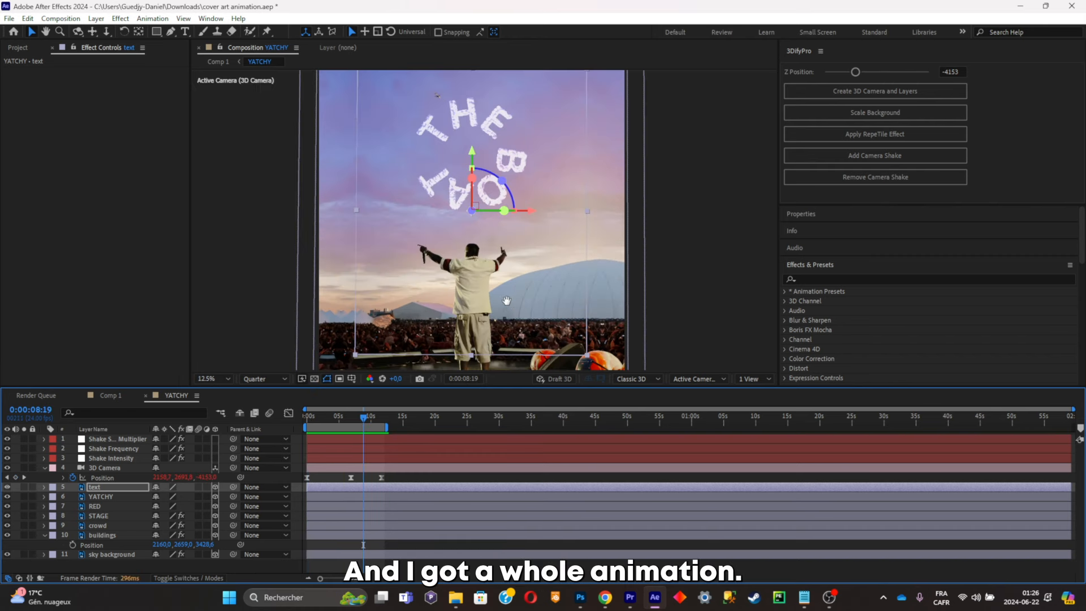
pyautogui.moveTo(506, 300); pyautogui.dragTo(497, 268)
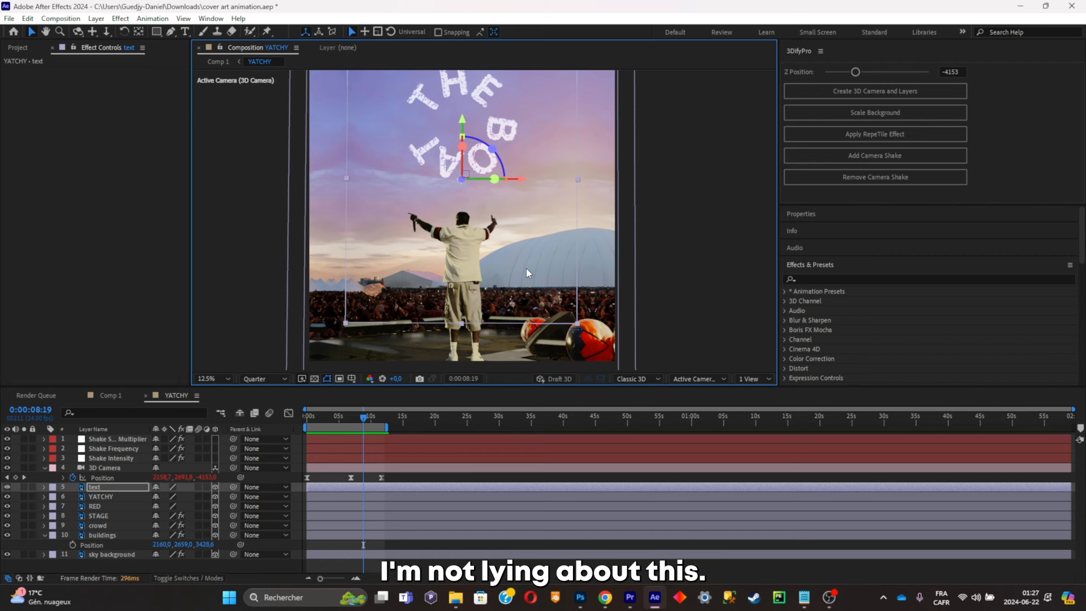
pyautogui.moveTo(527, 270); pyautogui.dragTo(542, 286)
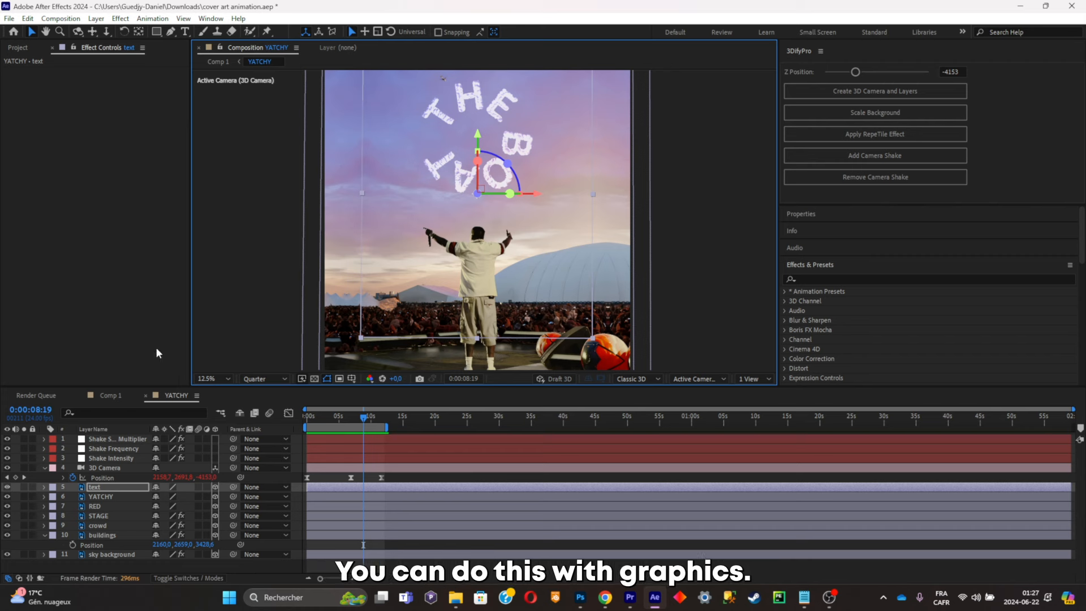
pyautogui.click(155, 565)
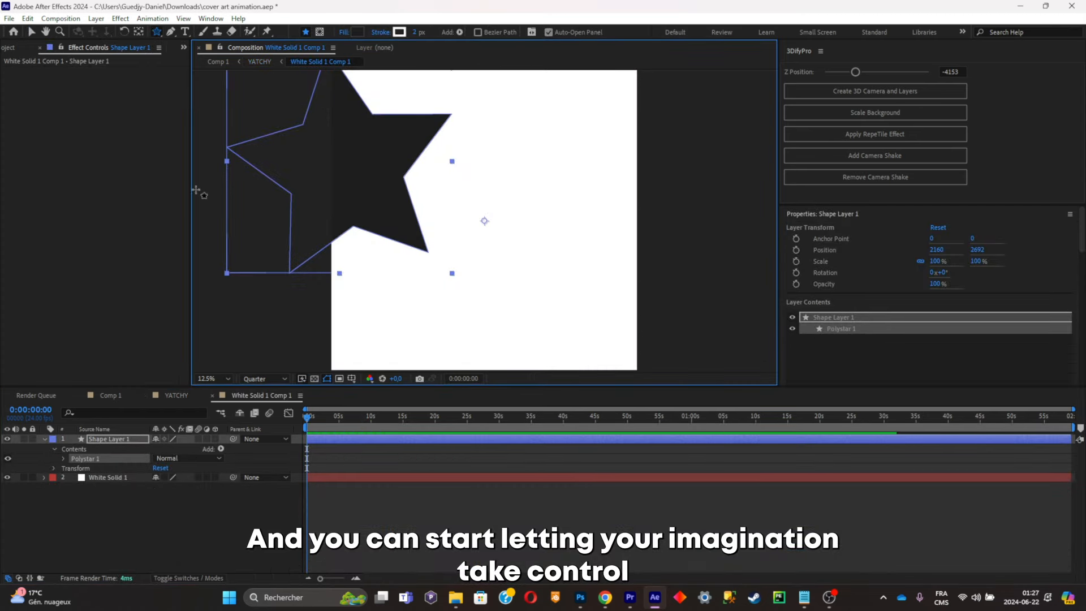
# Move the black star fully onto the white solid and shrink it
pyautogui.click(32, 32)
pyautogui.moveTo(364, 162); pyautogui.dragTo(440, 224)
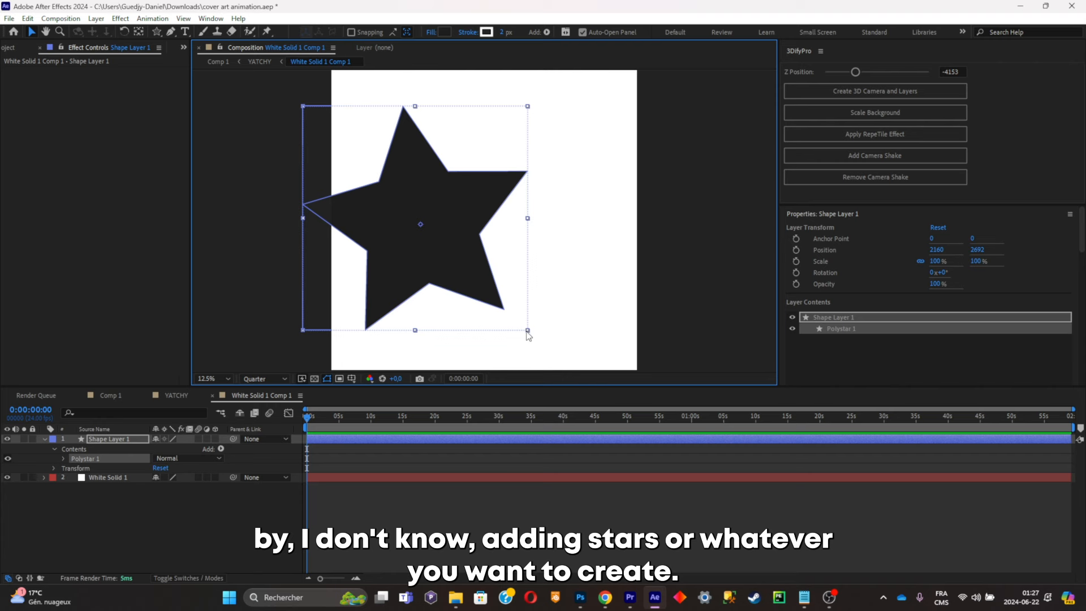
pyautogui.moveTo(528, 335); pyautogui.dragTo(455, 273)
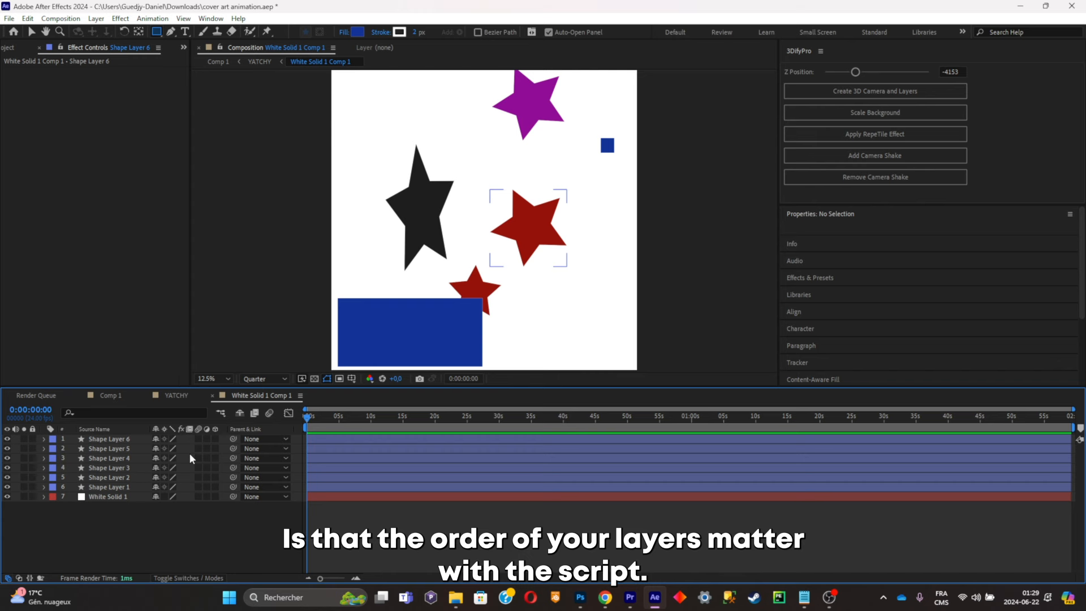
# Check the layer order by identifying the frontmost shape, the white background, and the black and purple star layers
pyautogui.click(127, 440)
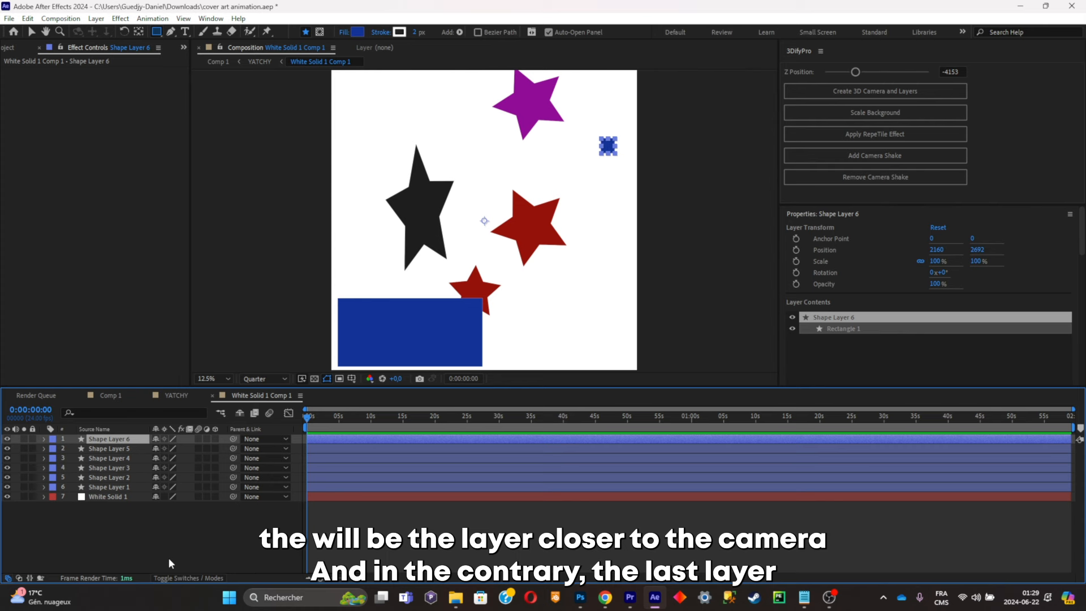
pyautogui.click(122, 497)
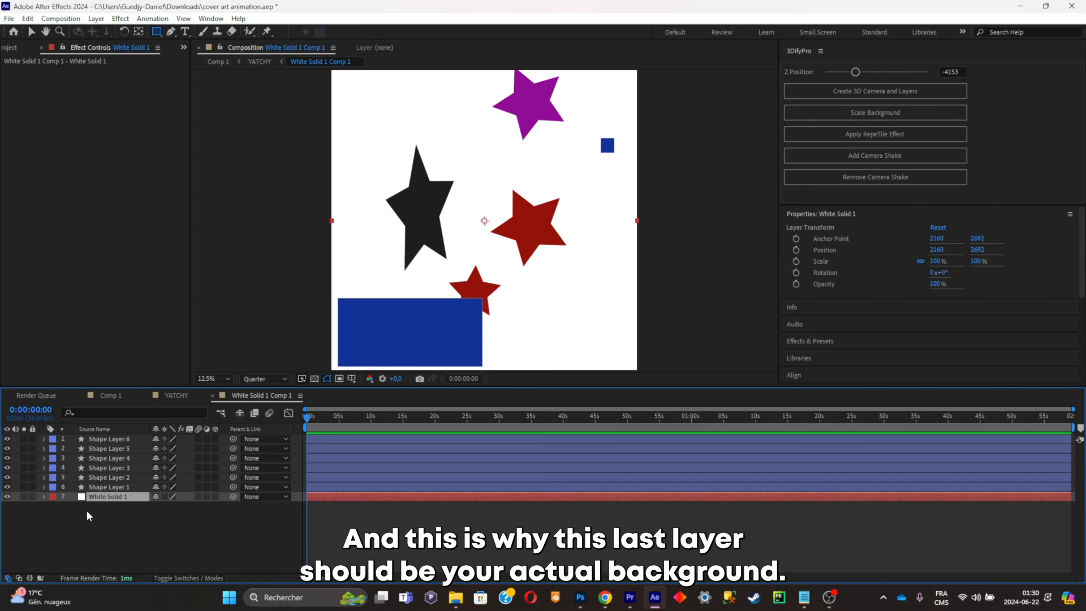
pyautogui.click(146, 487)
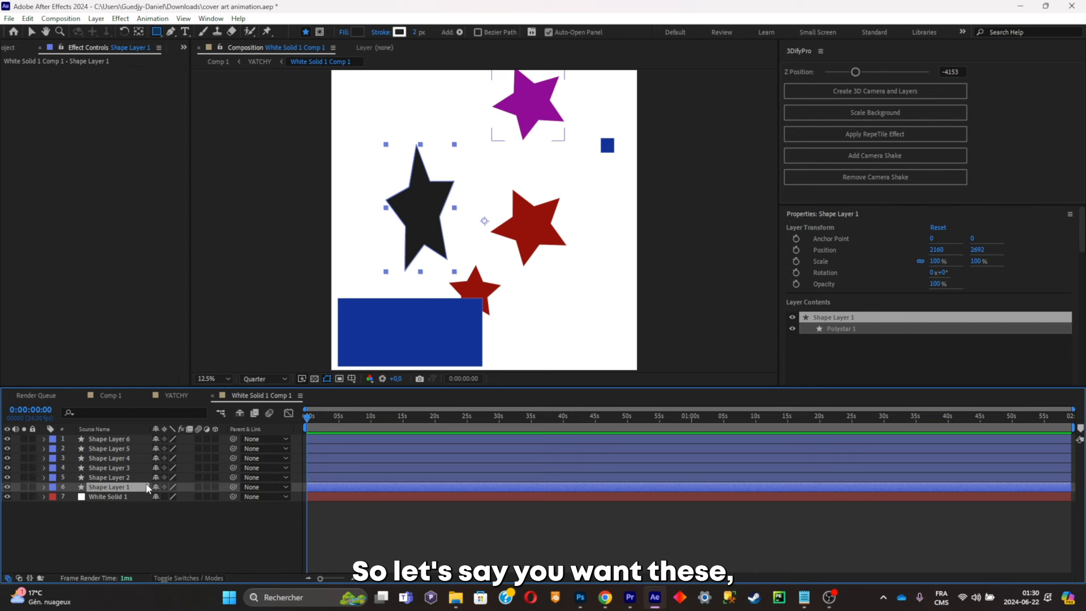
pyautogui.click(242, 411)
pyautogui.click(110, 478)
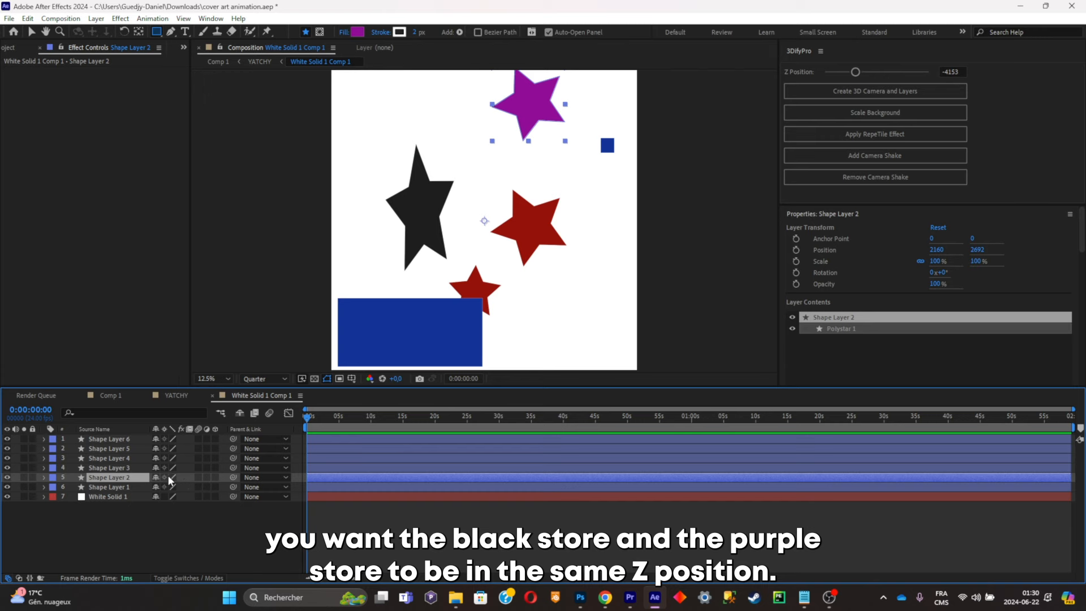
# Pre-compose Shape Layer 1 and Shape Layer 2 so the black and purple stars share one Z position
pyautogui.click(121, 488)
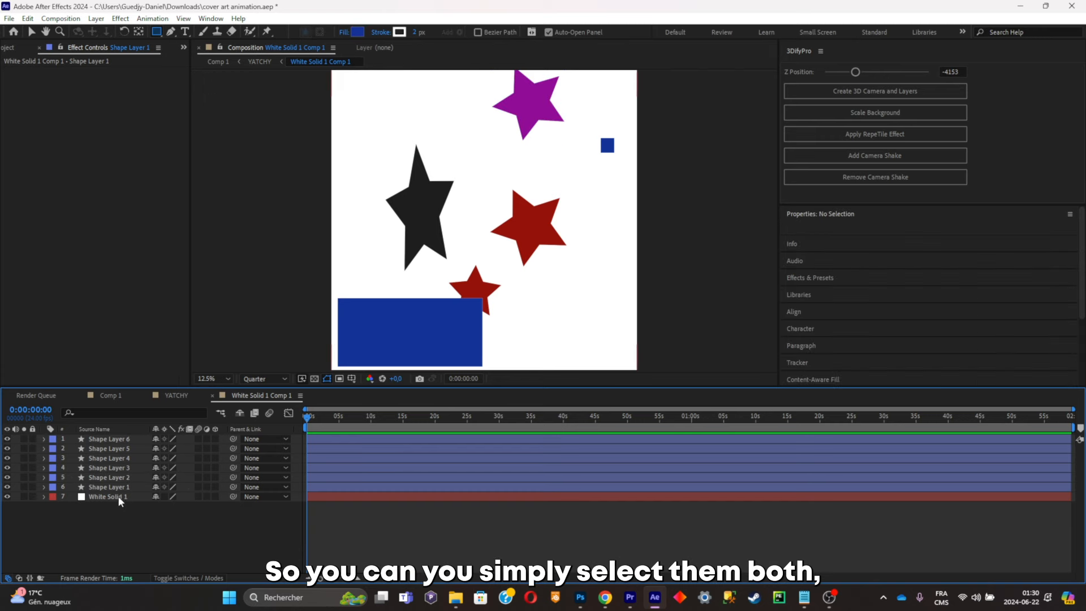
pyautogui.keyDown('ctrl'); pyautogui.click(127, 477); pyautogui.keyUp('ctrl')
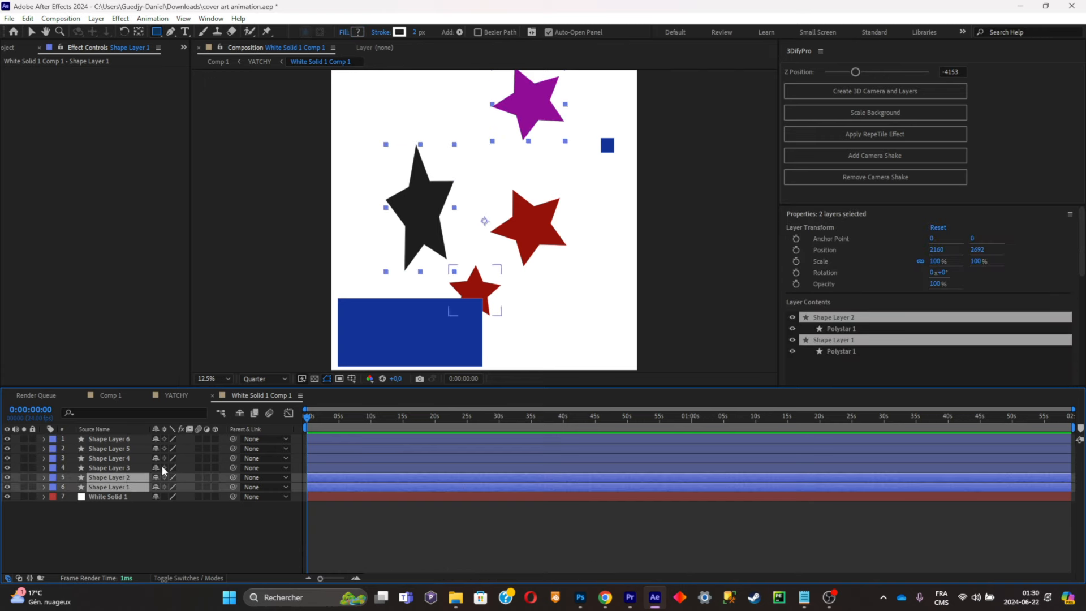
pyautogui.hotkey('ctrl', 'shift', 'c')
pyautogui.click(616, 437)
pyautogui.moveTo(189, 534); pyautogui.dragTo(67, 438)
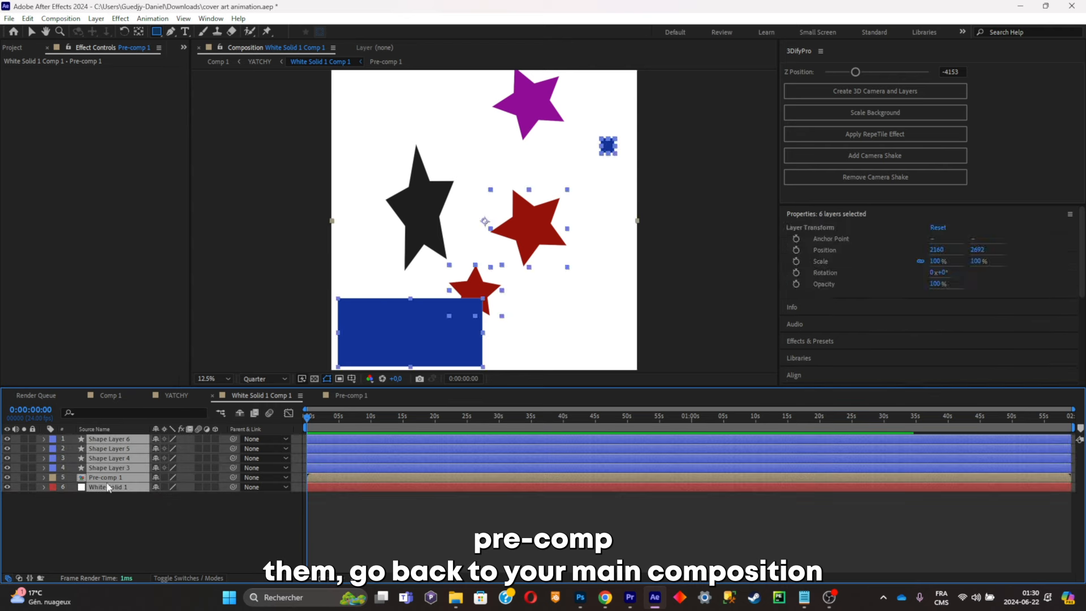
pyautogui.click(238, 523)
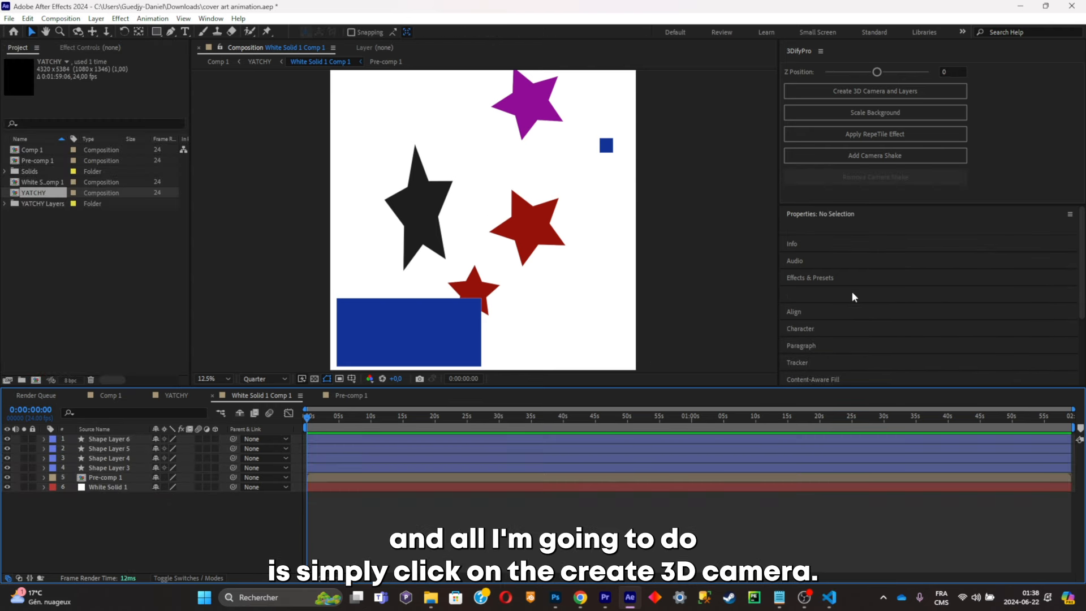
# Create the 3D camera and layers with 3DifyPro, and inspect the layer spacing in the Top view of the two-view layout
pyautogui.click(926, 91)
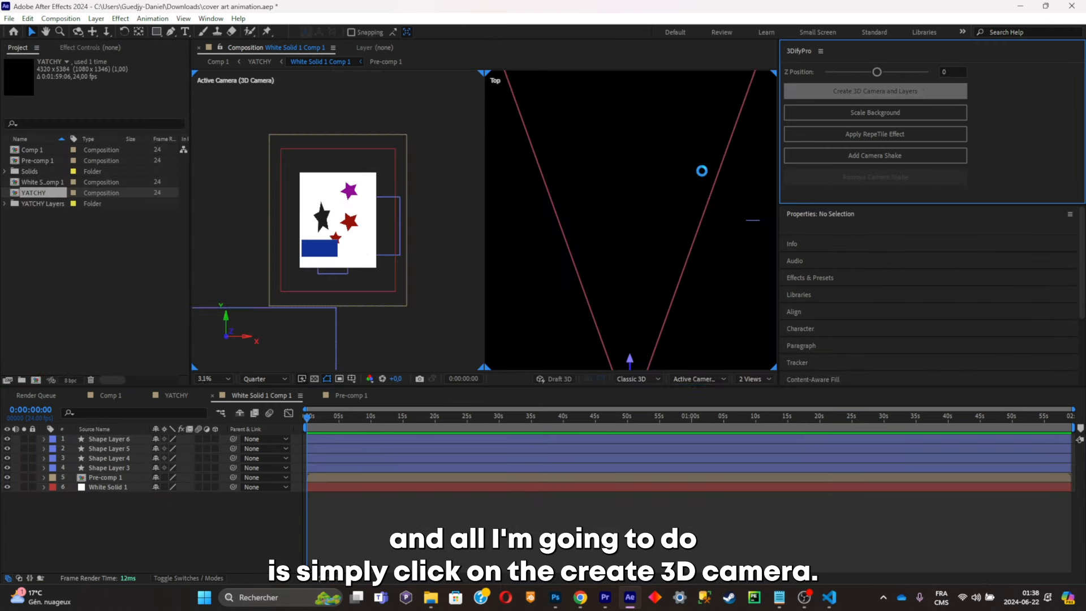
pyautogui.click(751, 379)
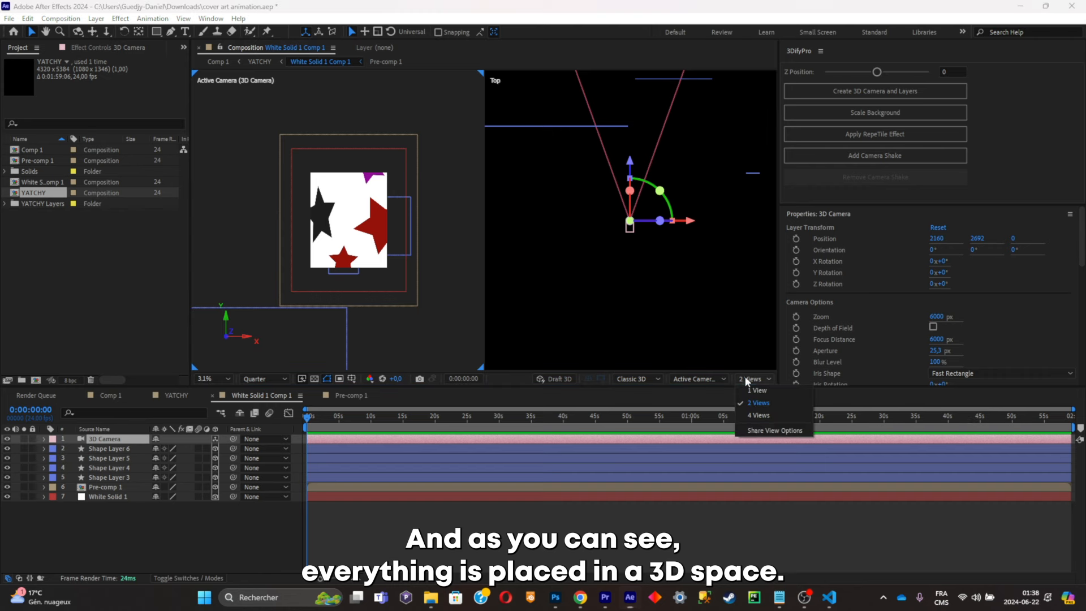
pyautogui.click(758, 390)
pyautogui.click(761, 379)
pyautogui.click(770, 402)
pyautogui.scroll(-2, 670, 295)
pyautogui.moveTo(659, 261); pyautogui.dragTo(659, 283)
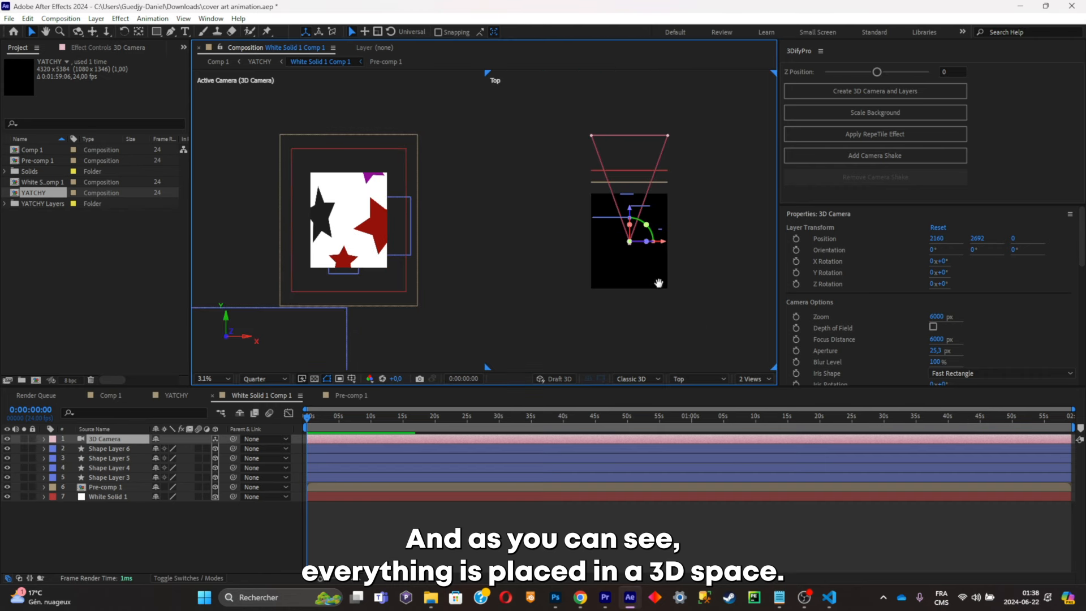
pyautogui.scroll(1, 656, 277)
pyautogui.scroll(-1, 680, 253)
pyautogui.scroll(1, 680, 253)
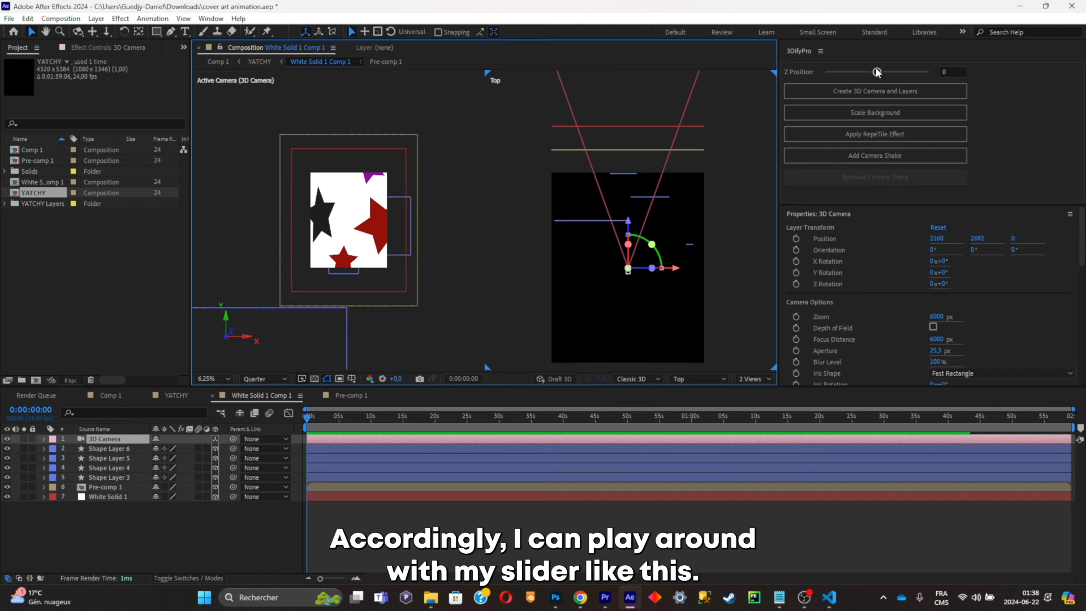
# Set 3DifyPro's camera Z position to -4044 and scale the background to fill the frame
pyautogui.moveTo(877, 72); pyautogui.dragTo(856, 72)
pyautogui.click(428, 196)
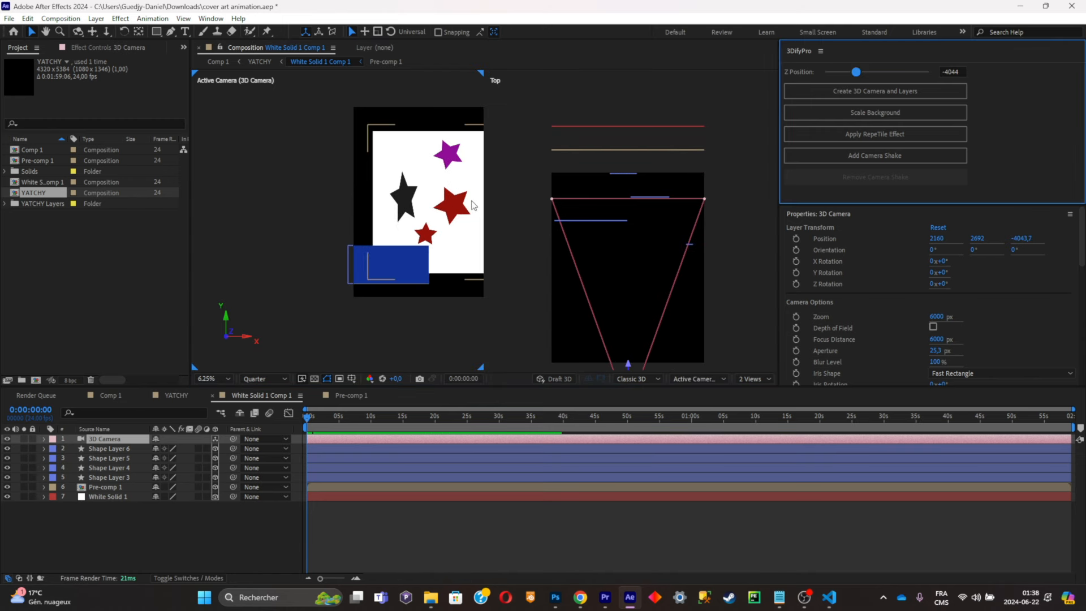
pyautogui.click(901, 113)
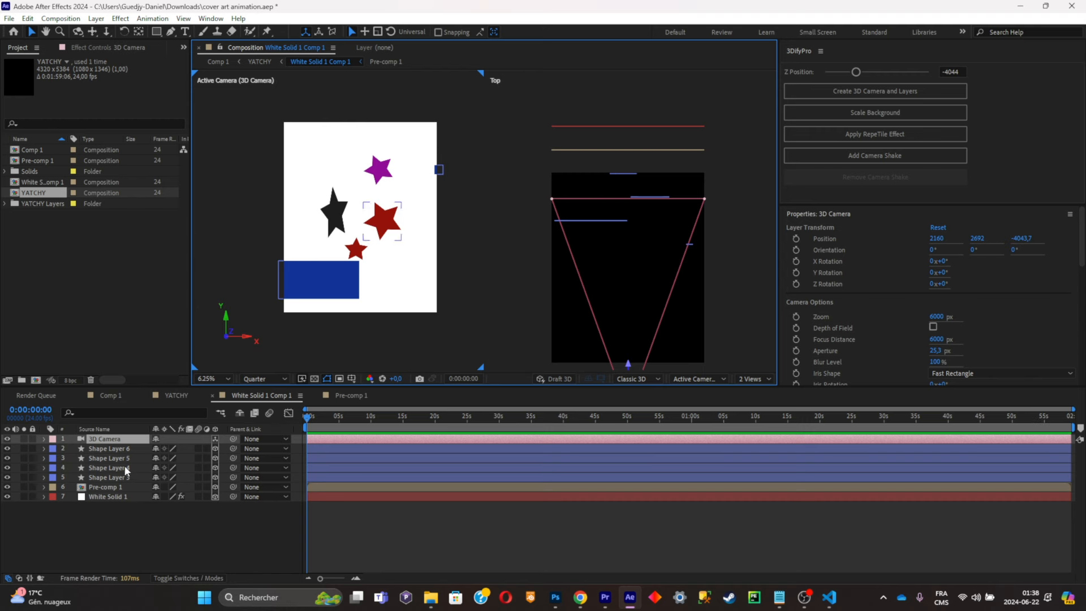
# Keyframe the 3D Camera's Position at 0 s and about 10 s, increasing its Z value at the second keyframe for a push-in
pyautogui.press('p')
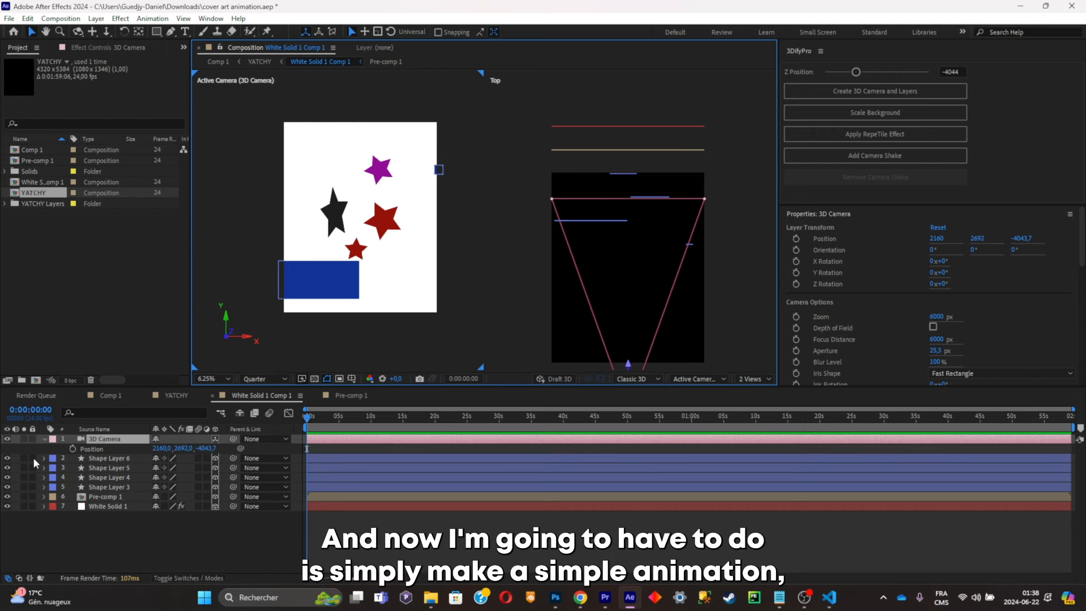
pyautogui.click(72, 449)
pyautogui.moveTo(319, 413); pyautogui.dragTo(440, 418)
pyautogui.moveTo(193, 448); pyautogui.dragTo(204, 451)
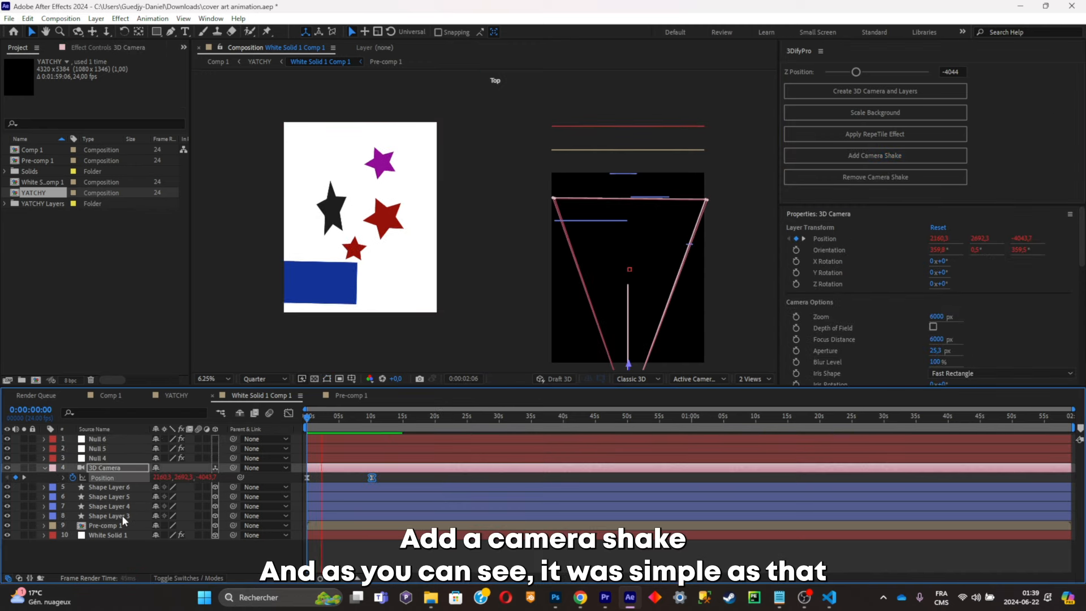
# Try orienting Shape Layer 3 to 38° around the Z axis and undo the rotation
pyautogui.click(107, 516)
pyautogui.press('r')
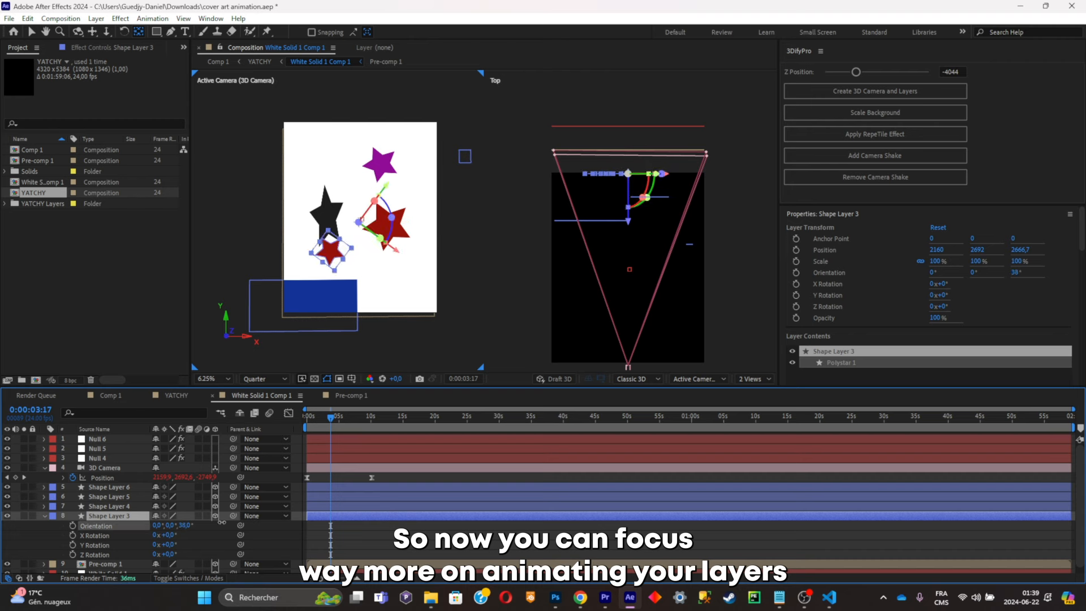
pyautogui.hotkey('ctrl', 'z')
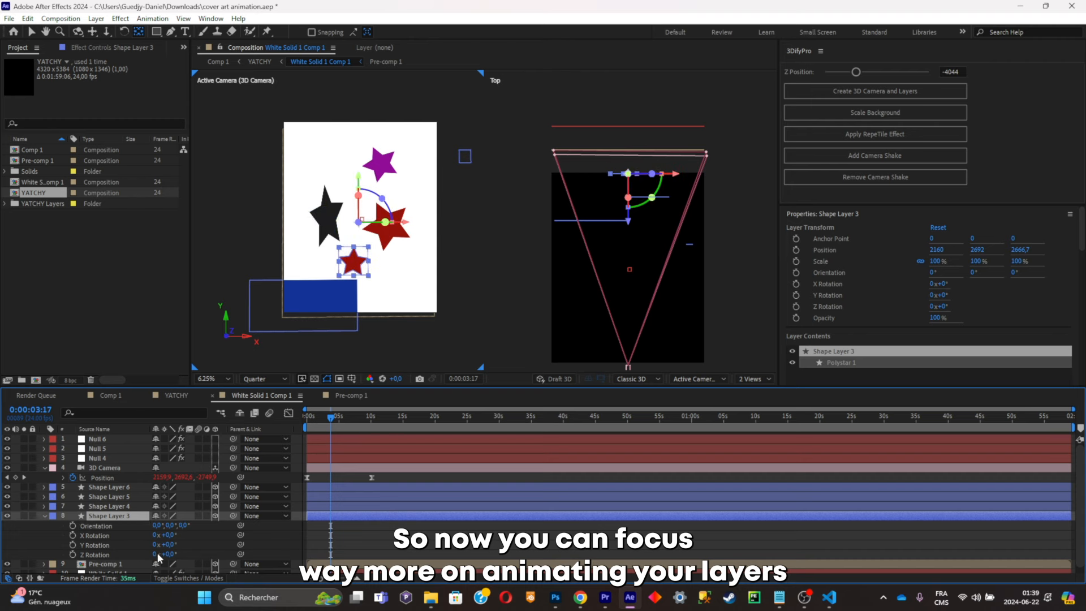
# Reveal only the keyframed properties across all layers of White Solid 1 Comp 1 and clear the layer selection
pyautogui.click(135, 496)
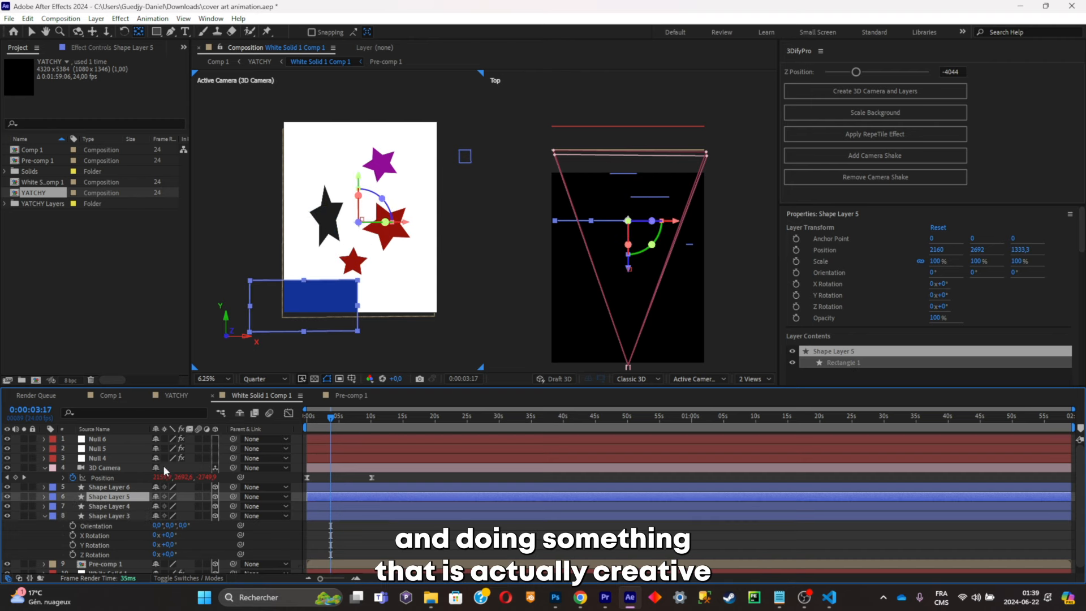
pyautogui.click(134, 468)
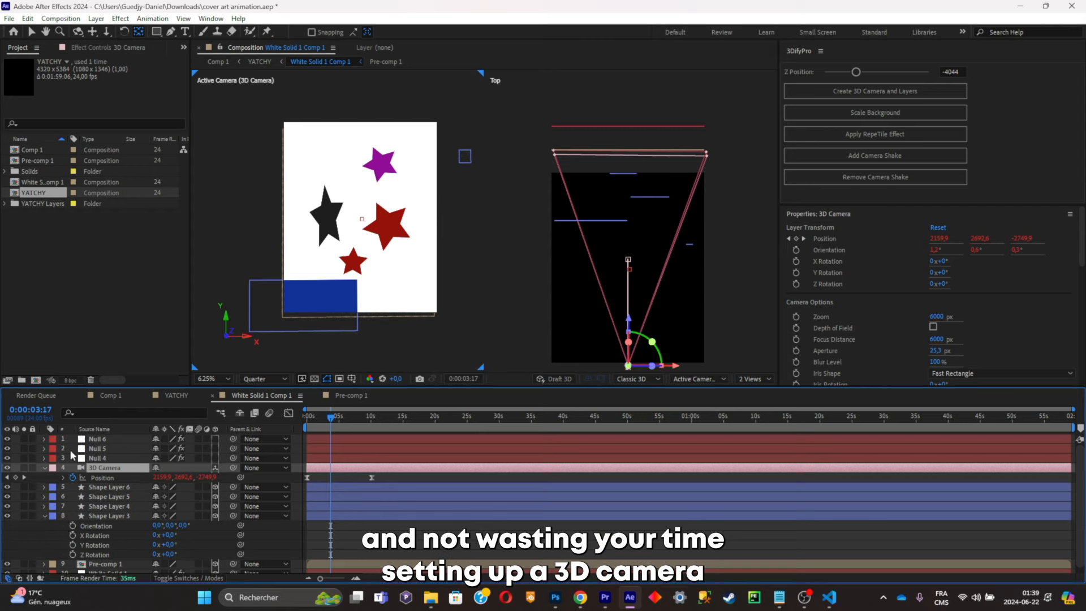
pyautogui.press('p')
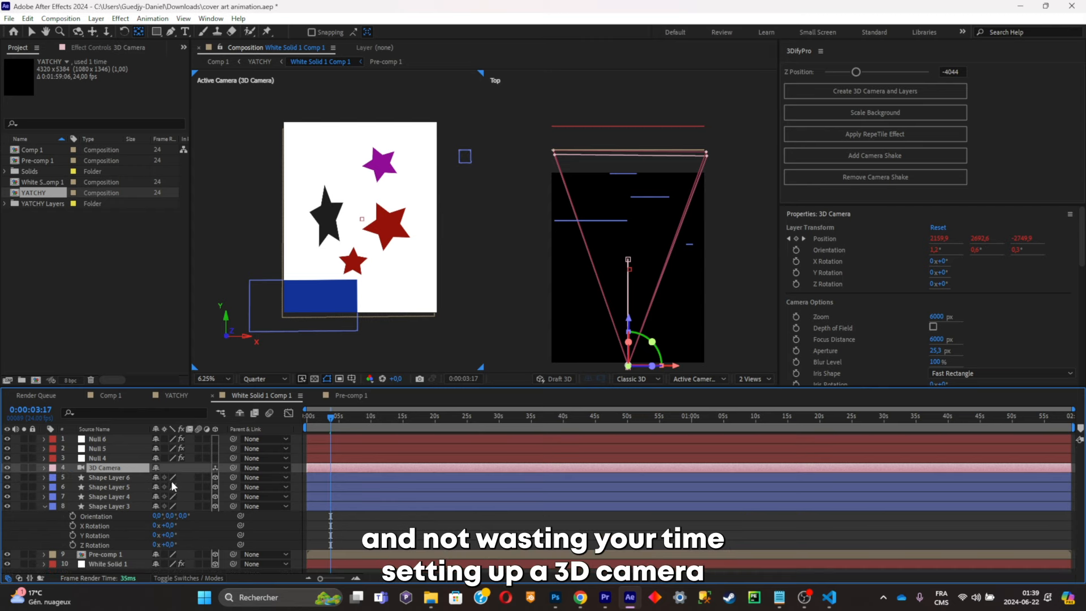
pyautogui.hotkey('ctrl', 'a')
pyautogui.press('u')
pyautogui.click(202, 550)
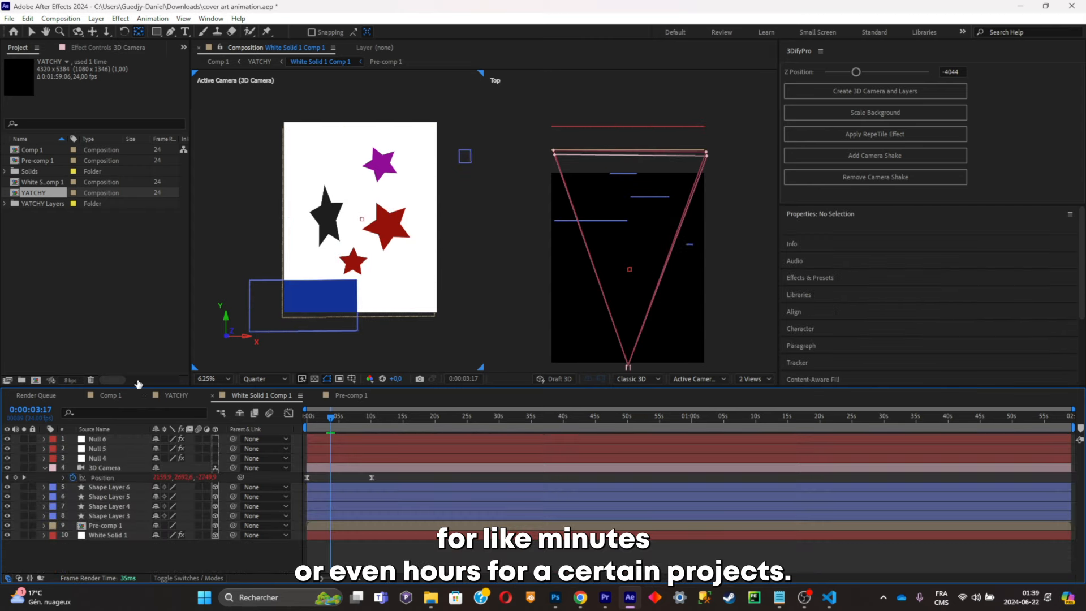
# Switch to the YATCHY composition and view the nested star artwork at 0:00:03:08
pyautogui.click(181, 396)
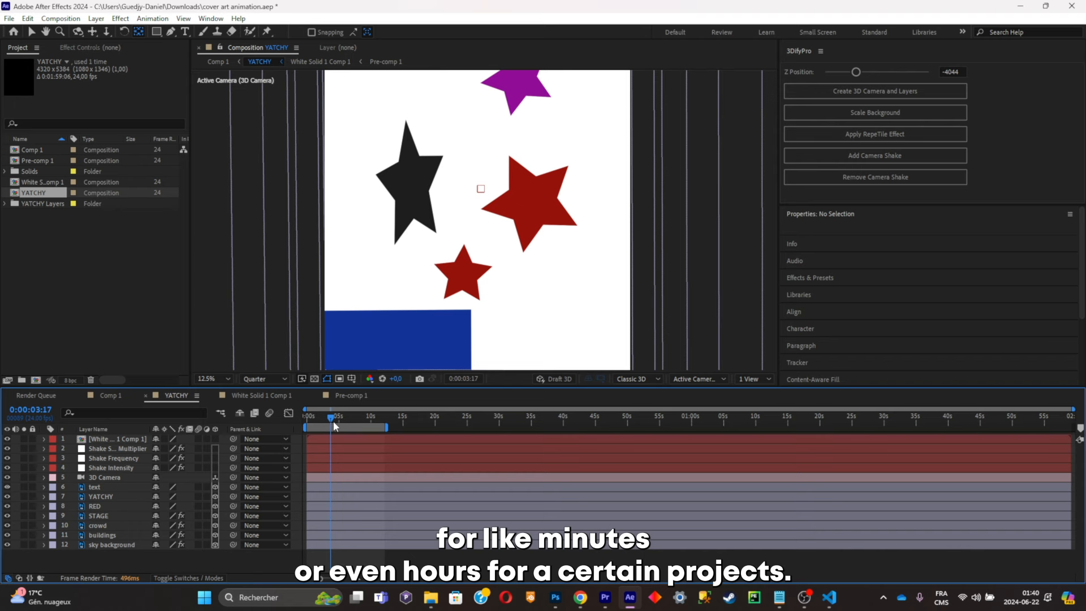
pyautogui.moveTo(332, 419); pyautogui.dragTo(330, 426)
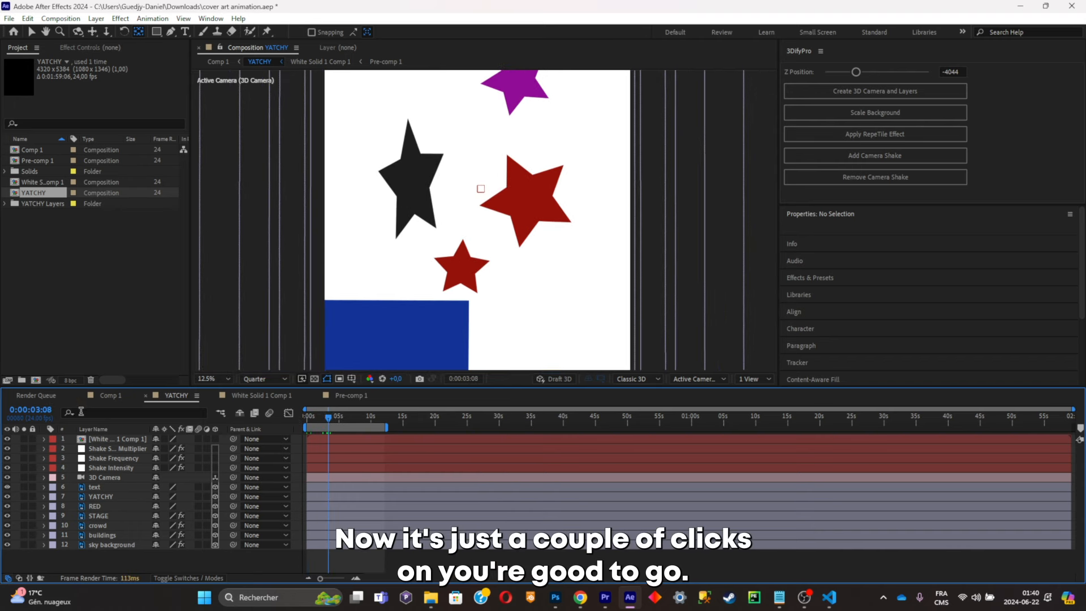